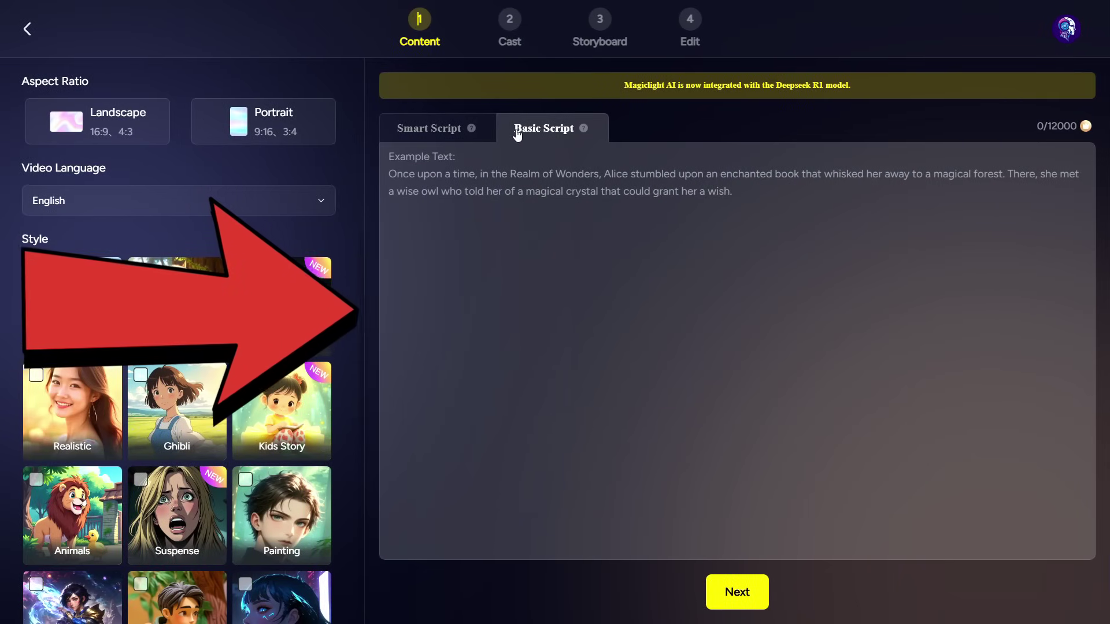
Step: Switch to Smart Script mode and check that the Disney style is selected
click(434, 139)
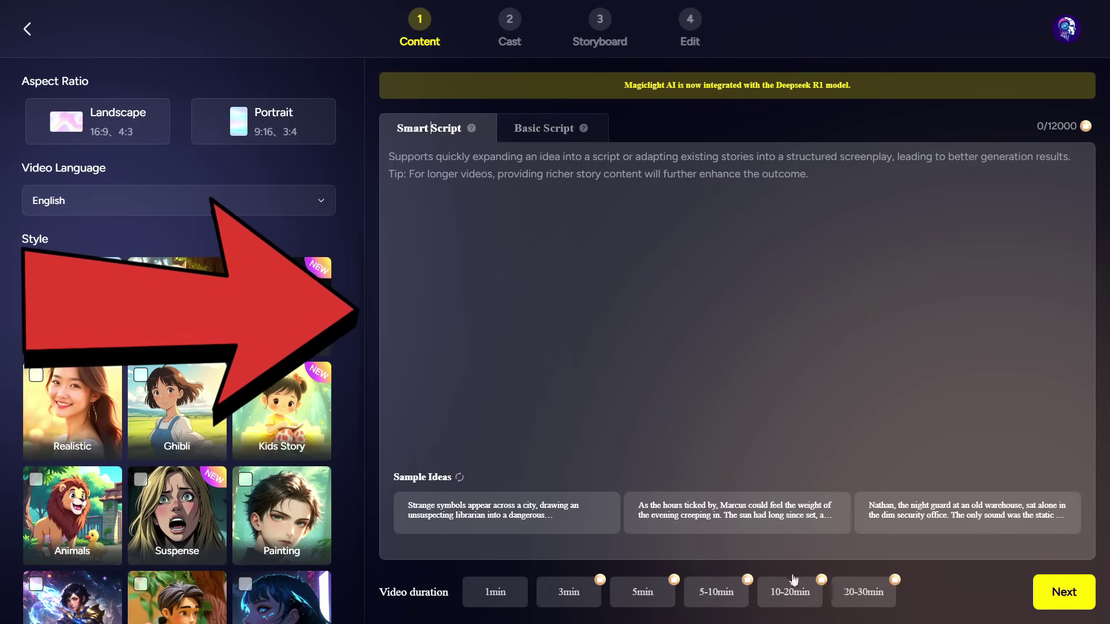
scroll(178, 298, down, 1)
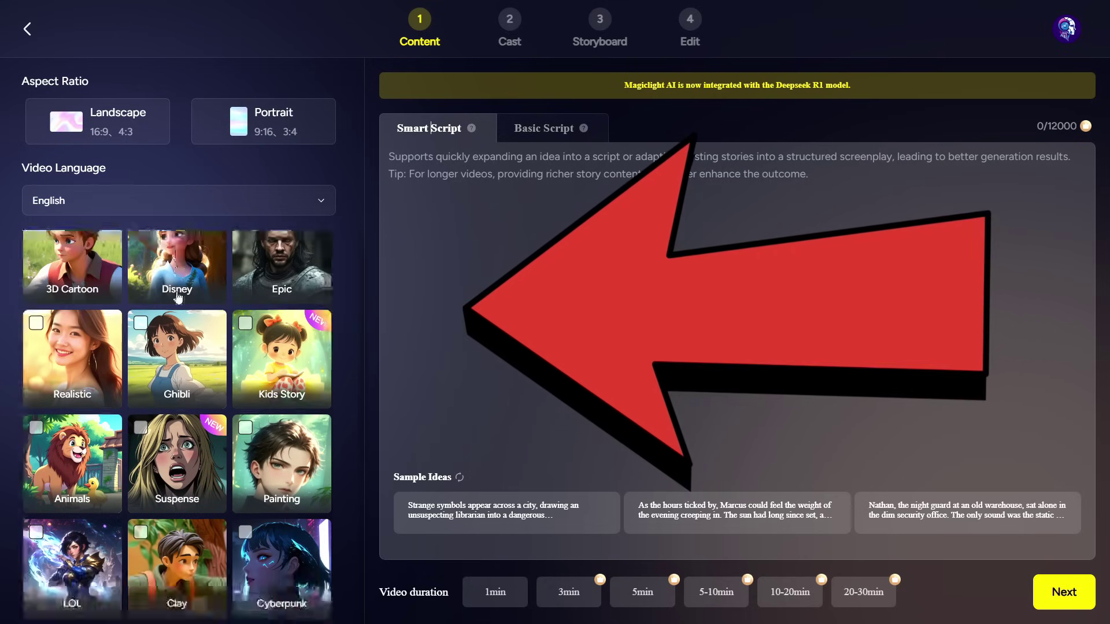
scroll(179, 297, down, 4)
scroll(177, 400, up, 4)
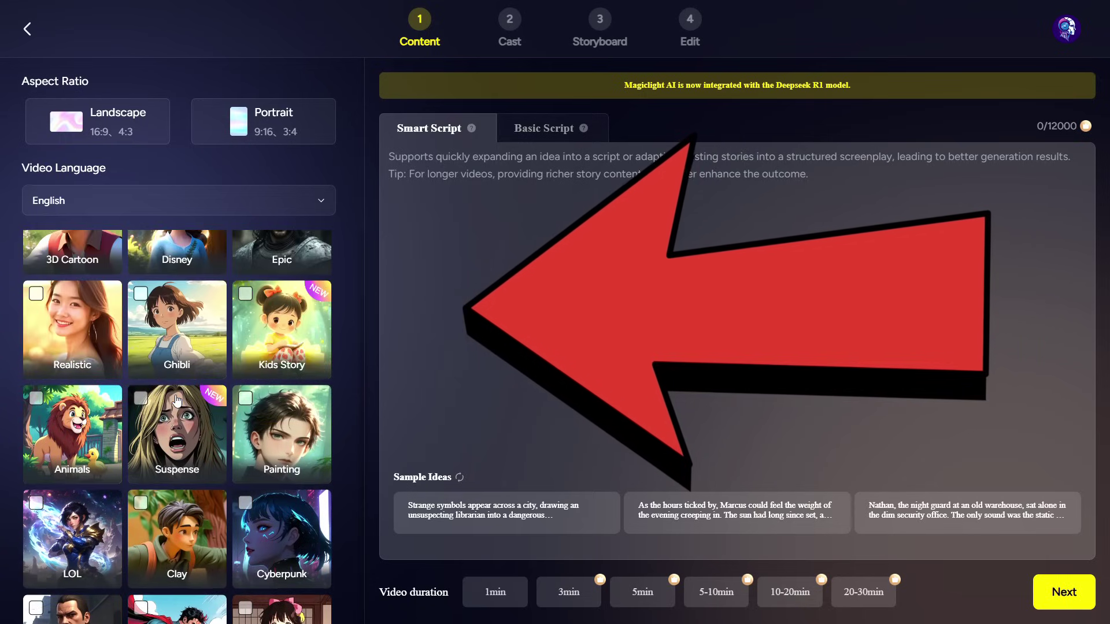
scroll(177, 399, up, 2)
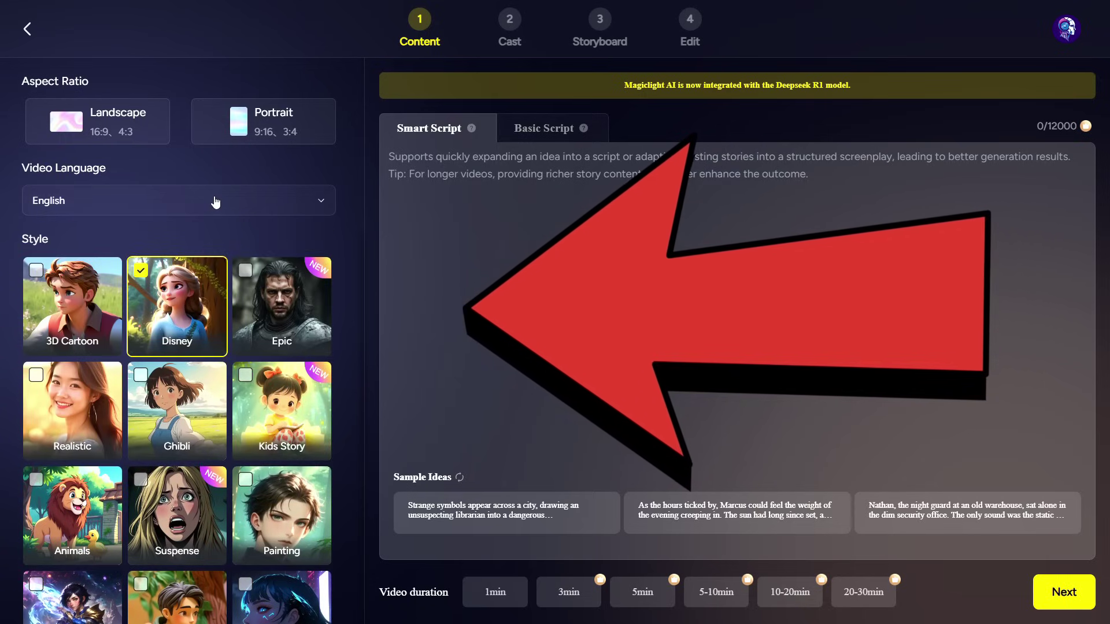
Step: Keep English as the video language, choose Landscape 16:9, and break the script into shots
click(215, 202)
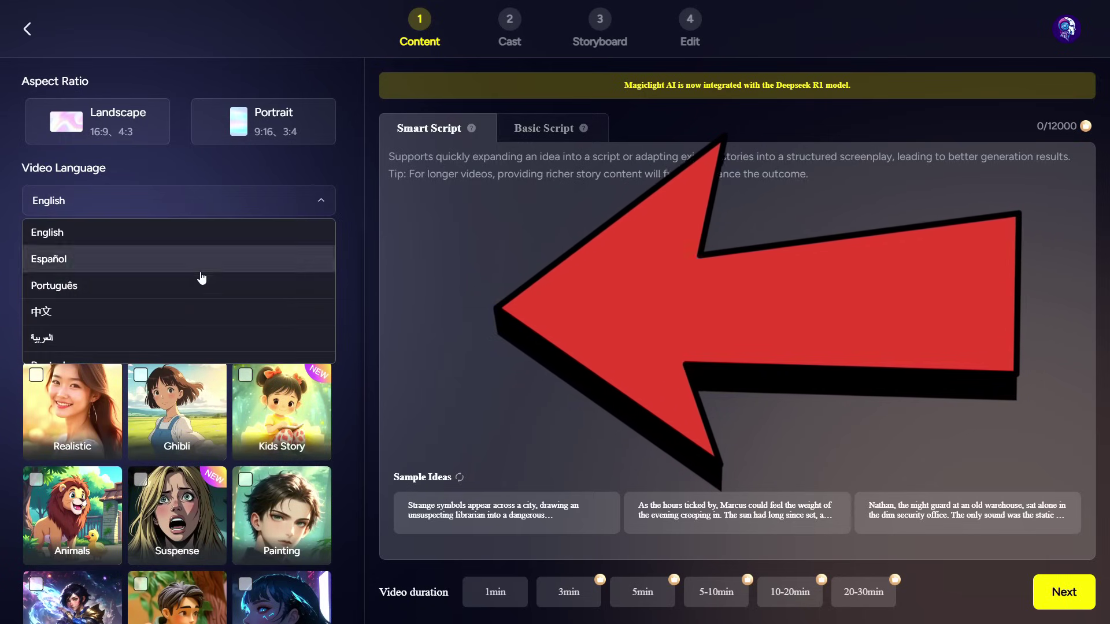
click(196, 241)
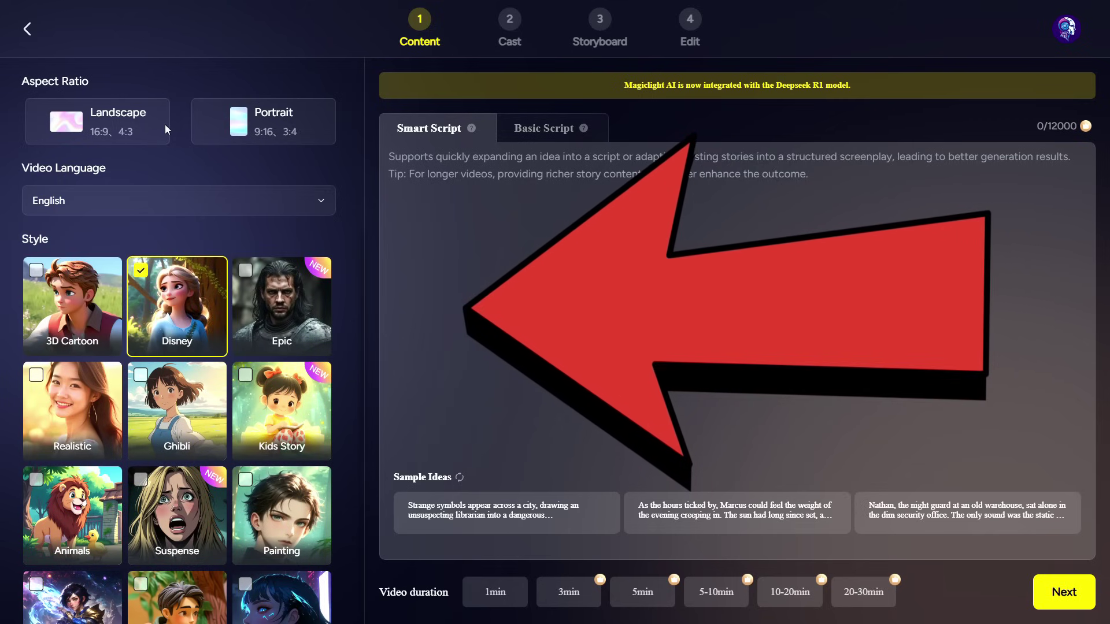
click(137, 126)
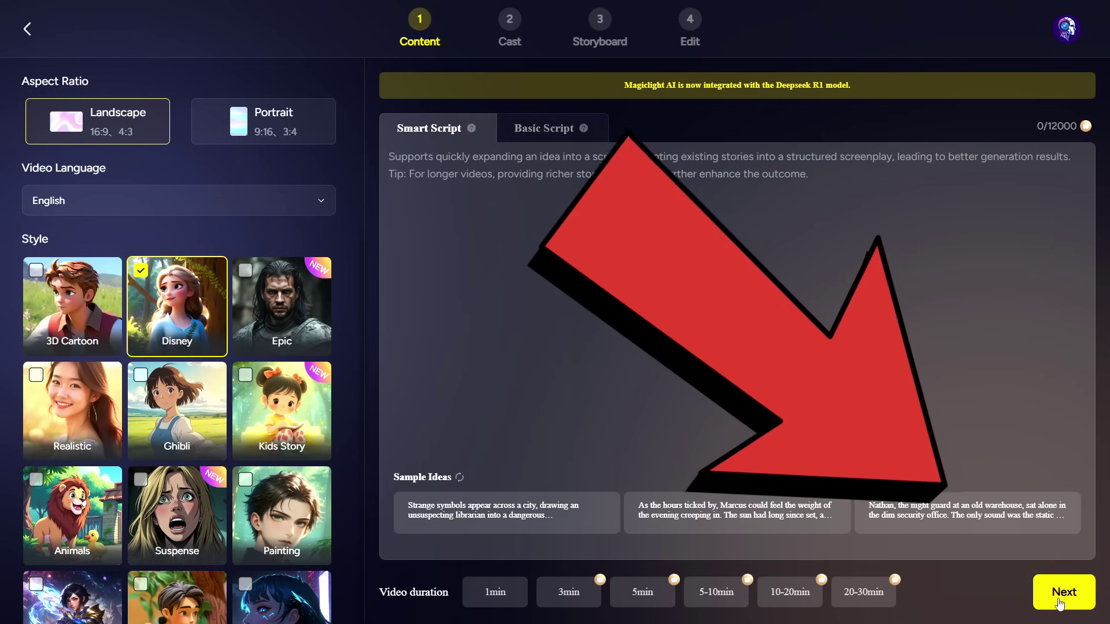
click(1059, 604)
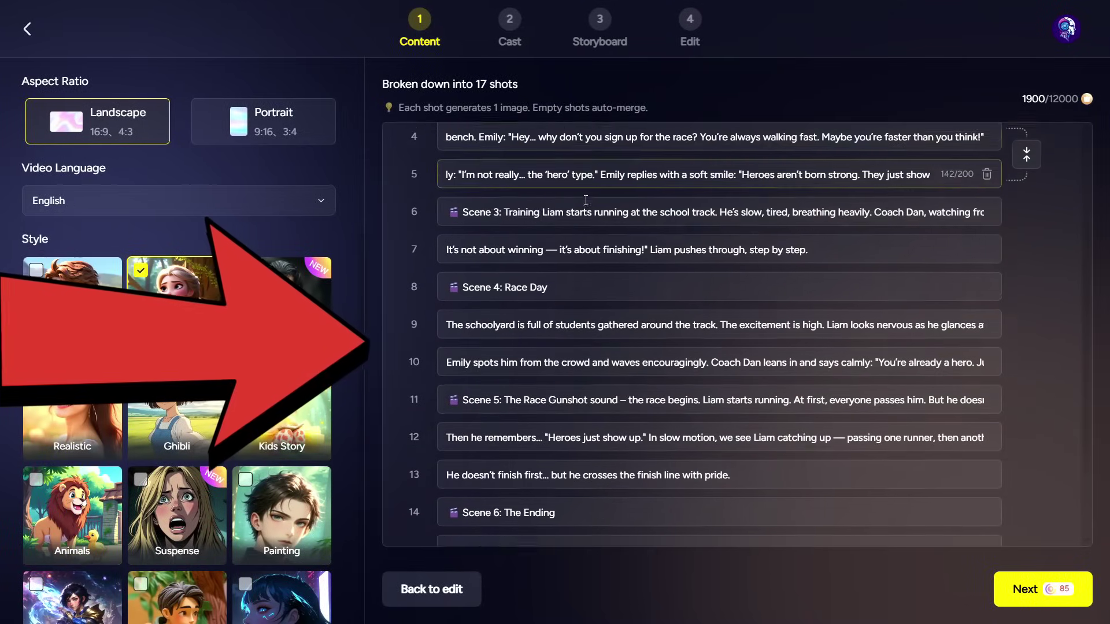
Step: Review shots 10, 17 and 16 and the 12000-character limit, then continue to Cast
scroll(586, 200, down, 3)
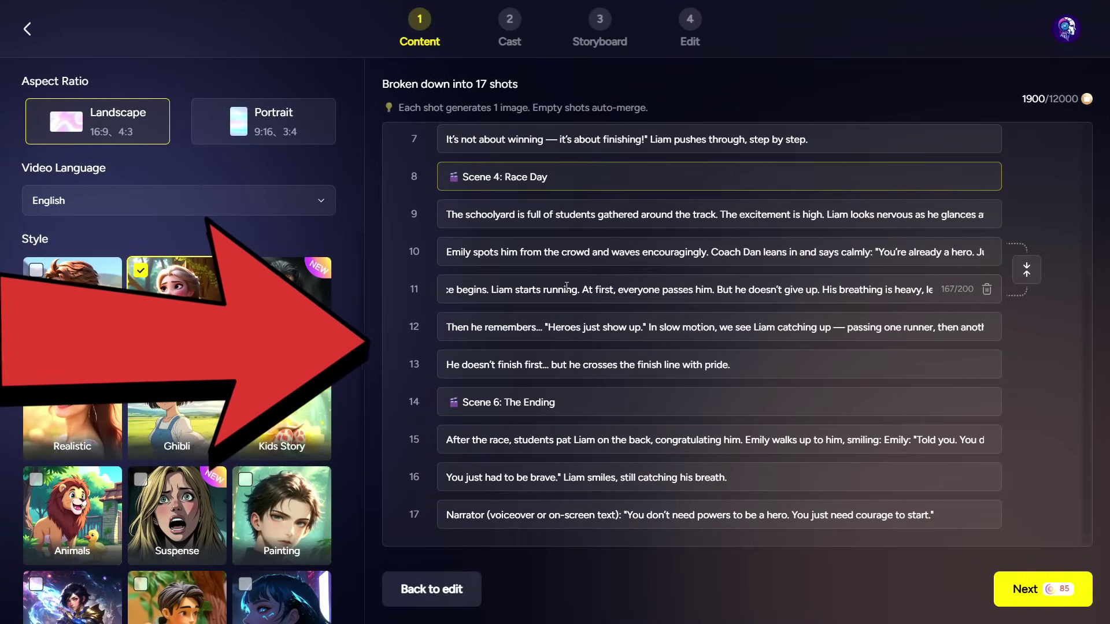
click(522, 242)
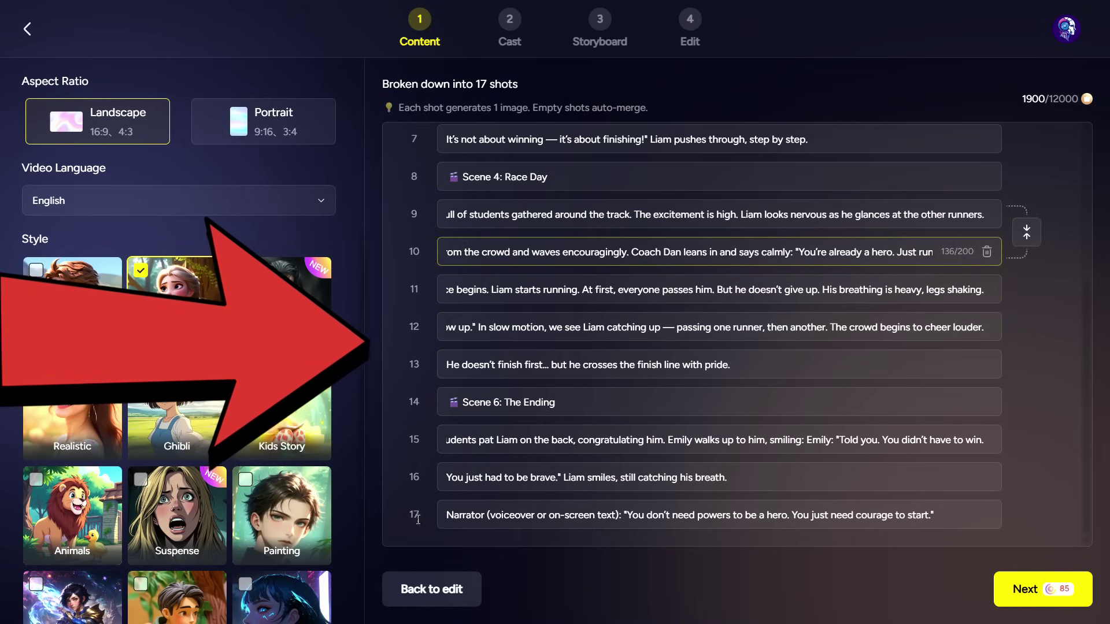
click(578, 514)
click(993, 487)
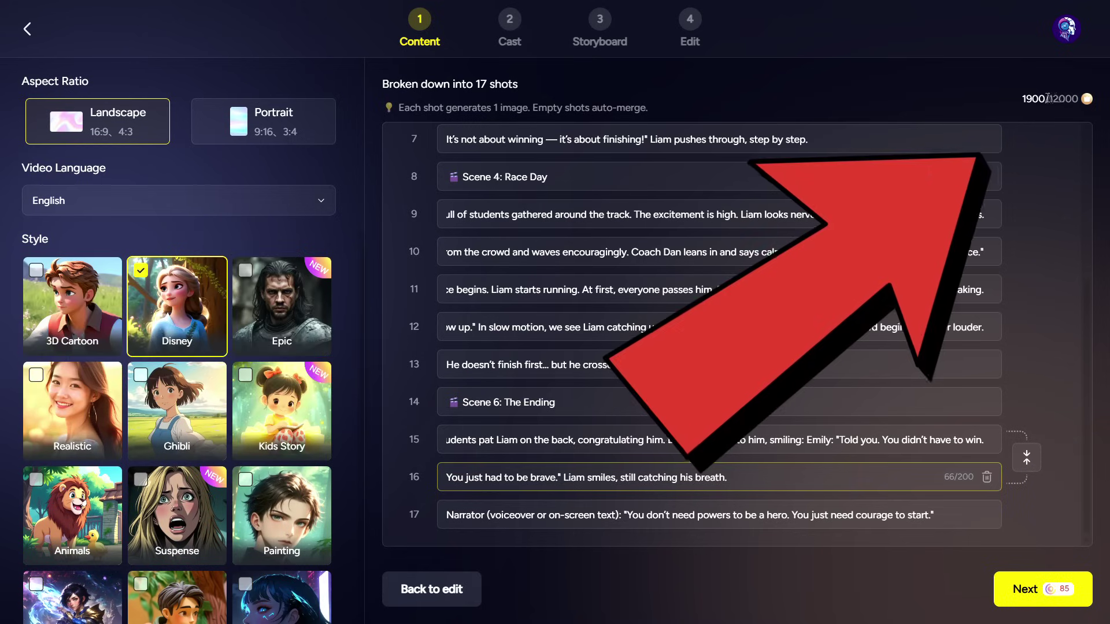
drag(1049, 98, 1080, 99)
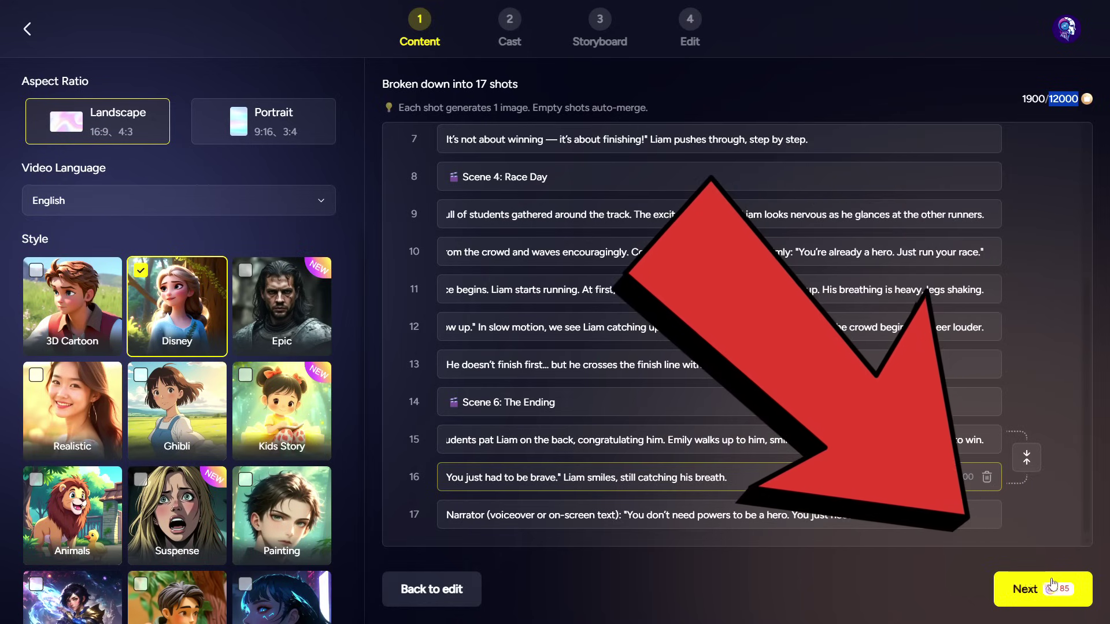
click(1018, 589)
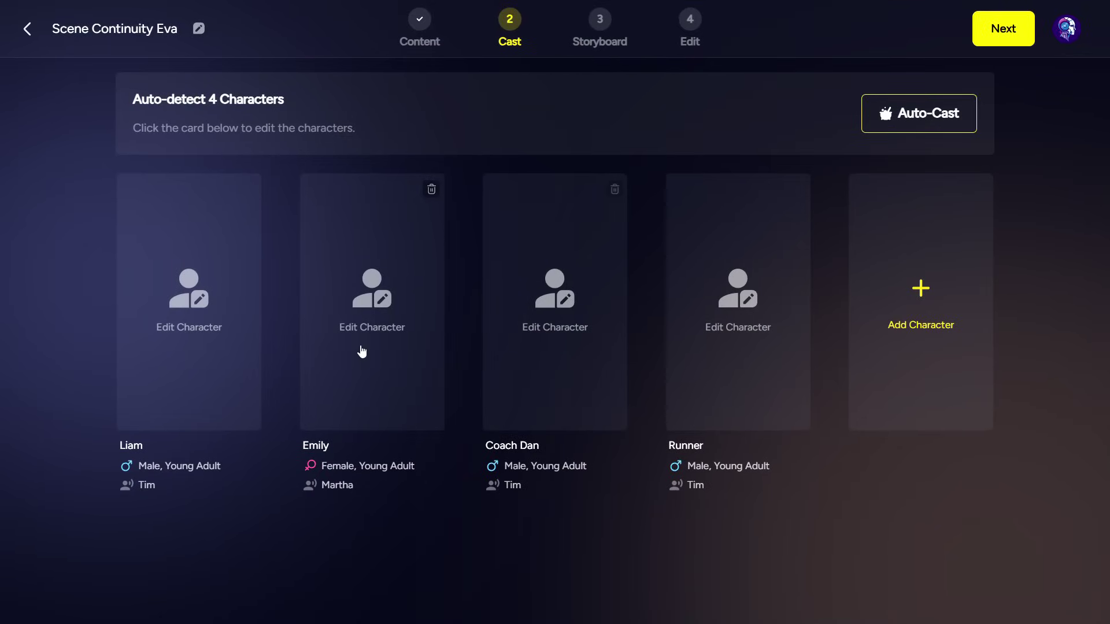
Step: Open Liam's character editor and filter the Character Library by the Child age
drag(293, 104, 115, 108)
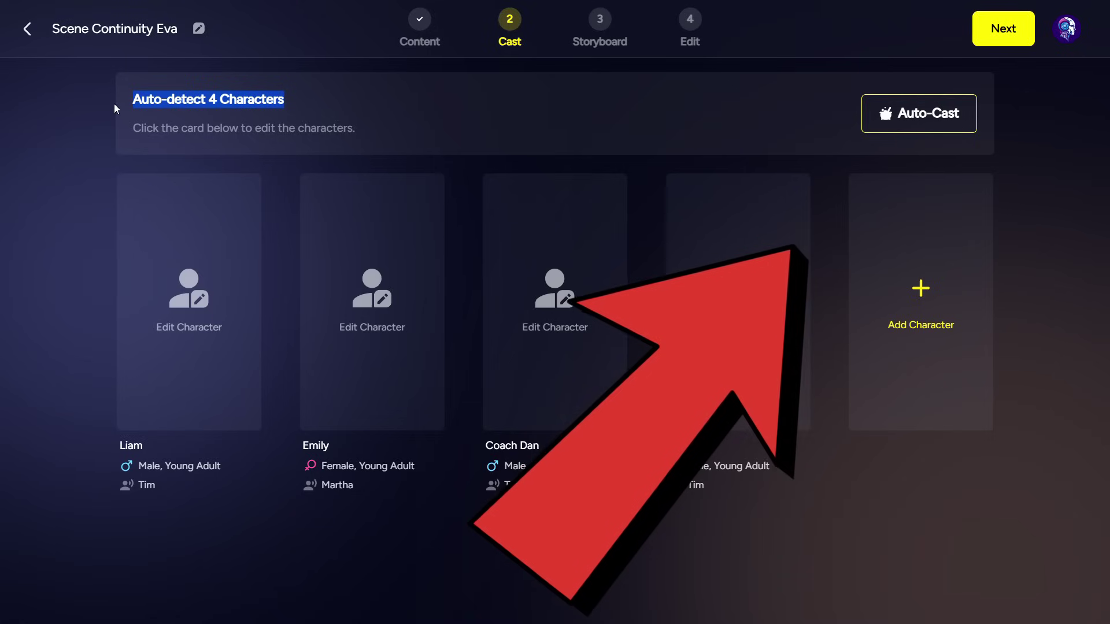
click(191, 307)
scroll(664, 315, down, 3)
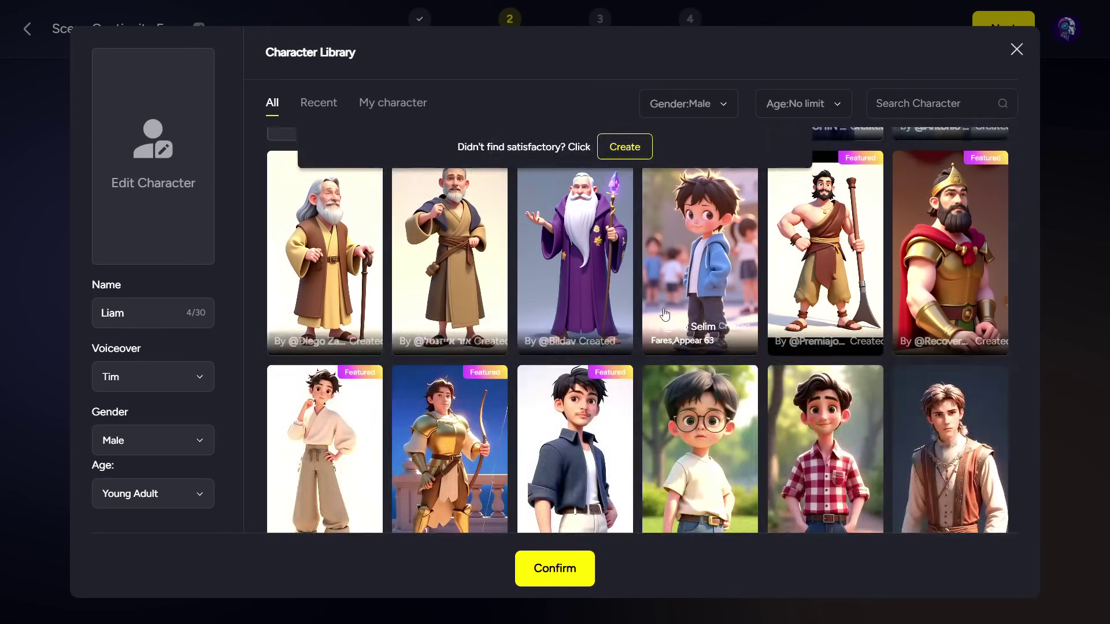
scroll(664, 315, down, 3)
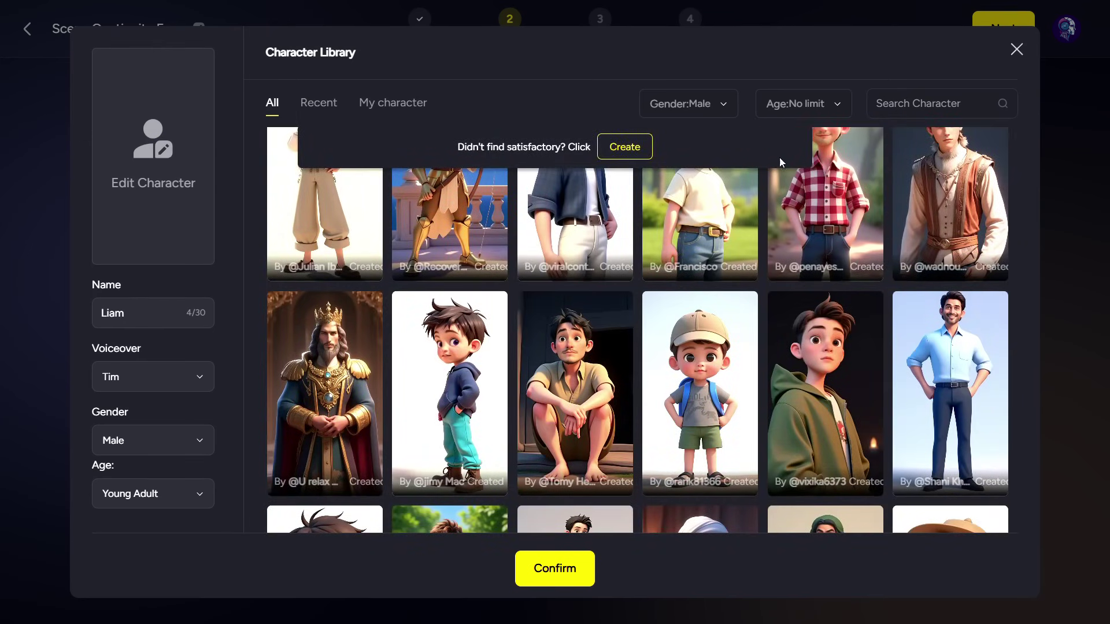
click(783, 106)
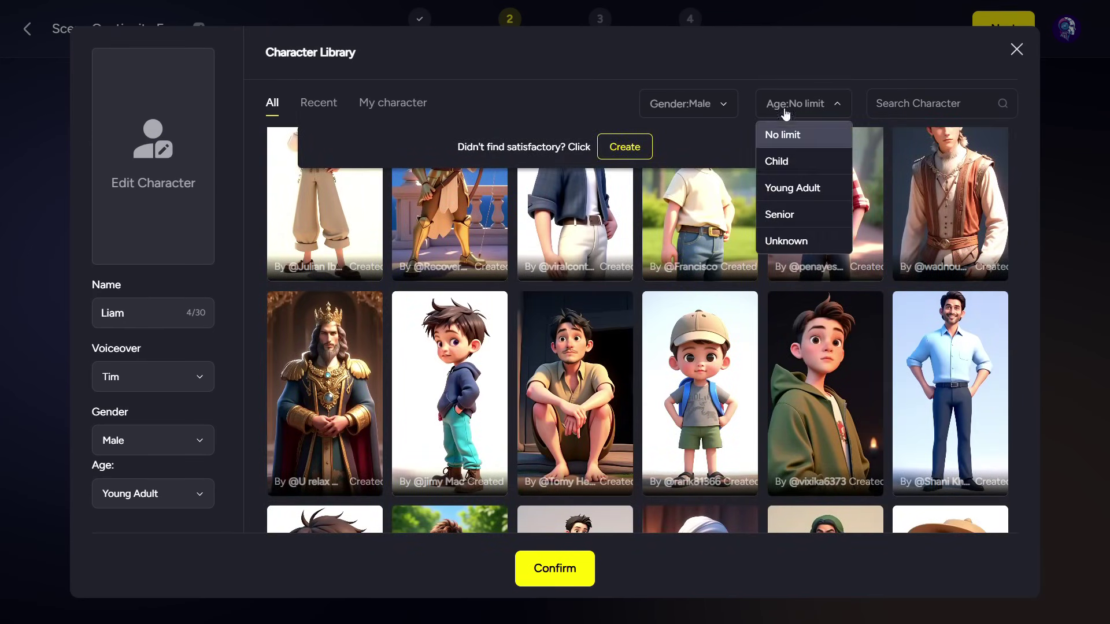
click(780, 166)
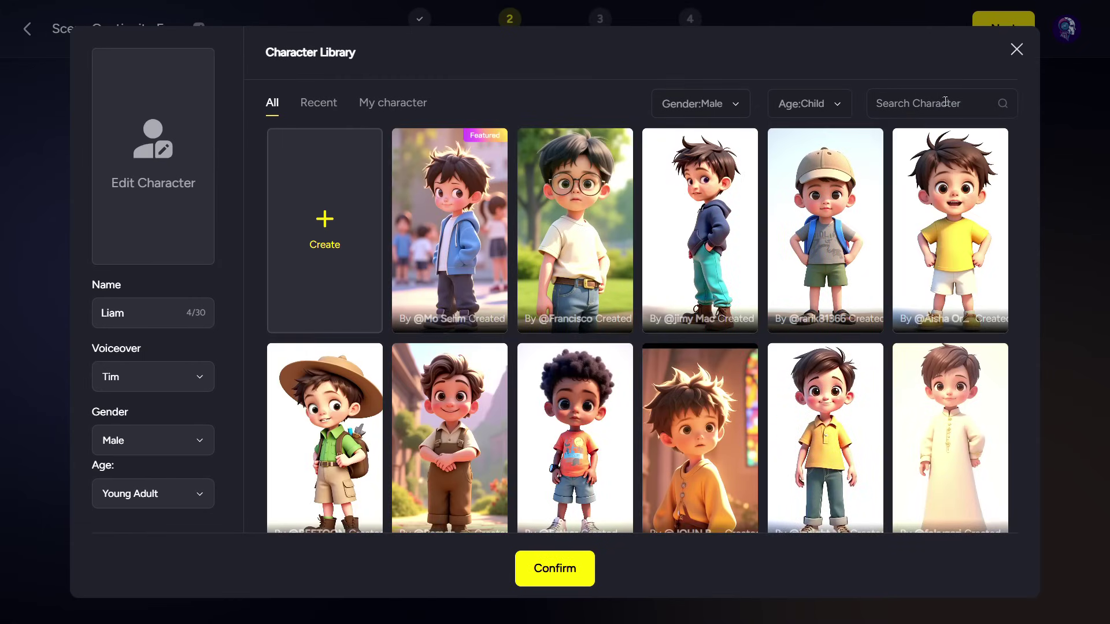
scroll(463, 373, down, 3)
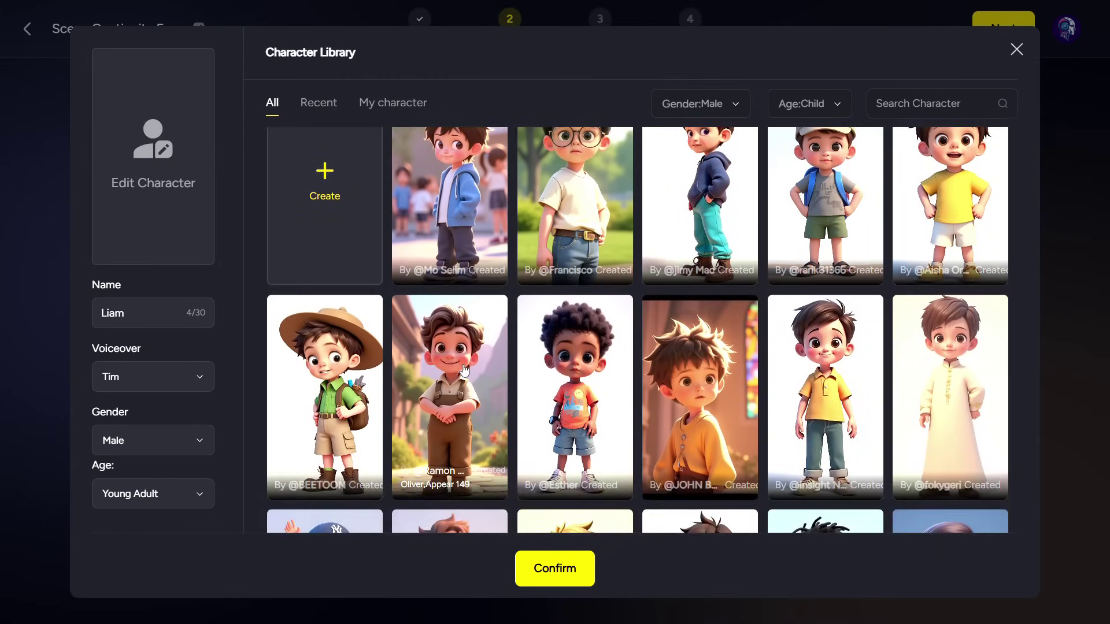
Step: Assign the curly-haired boy to Liam, leaving his voiceover unchanged
click(571, 288)
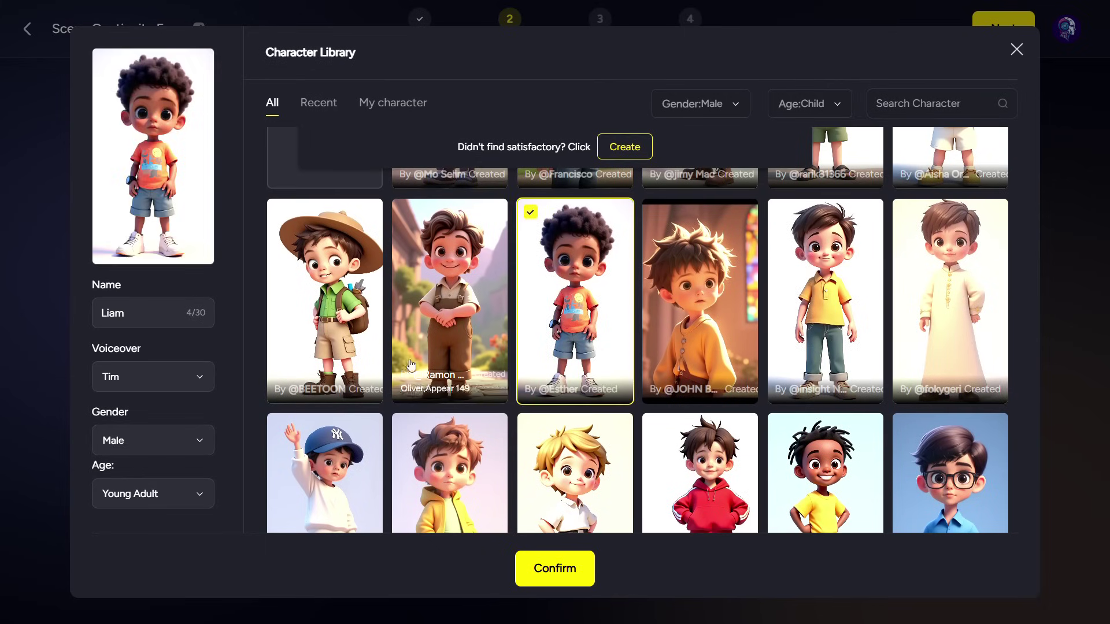
click(115, 377)
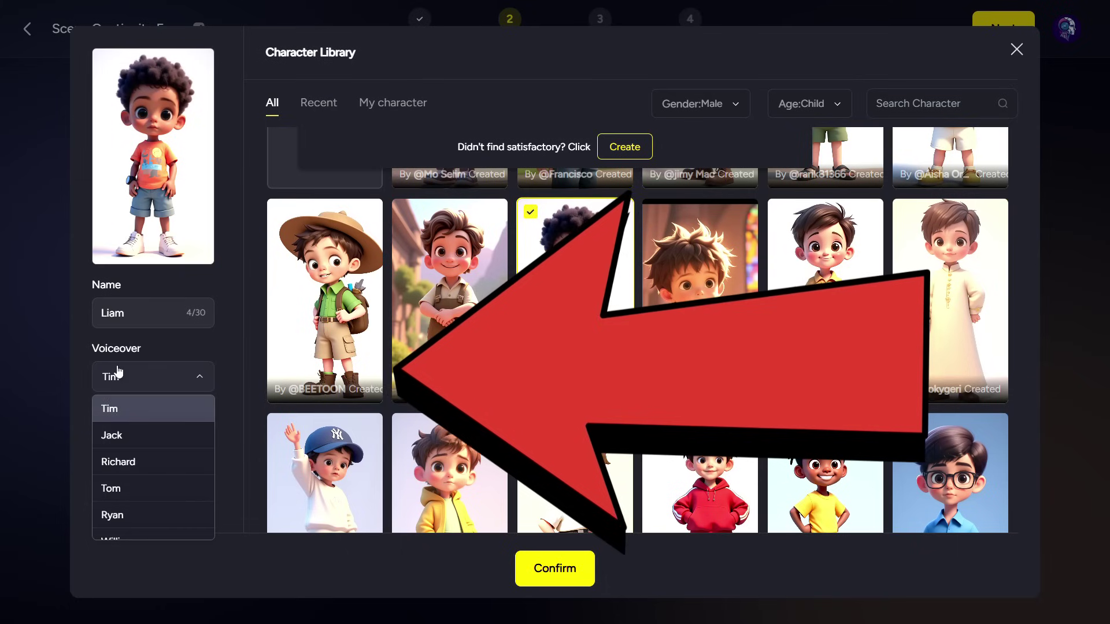
scroll(101, 518, down, 2)
scroll(110, 509, down, 5)
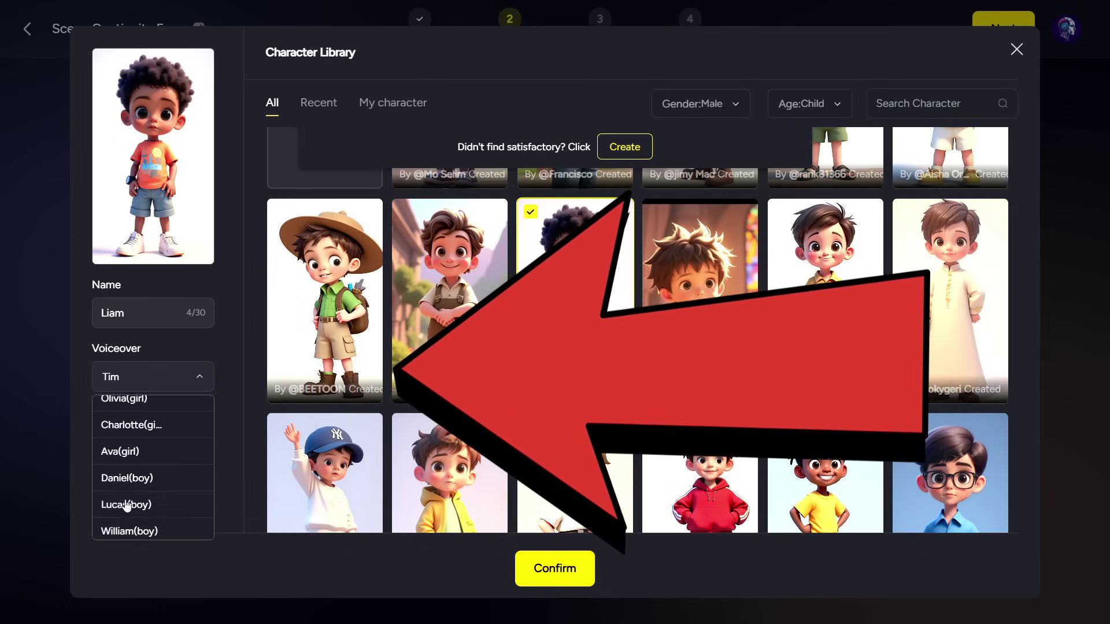
click(241, 408)
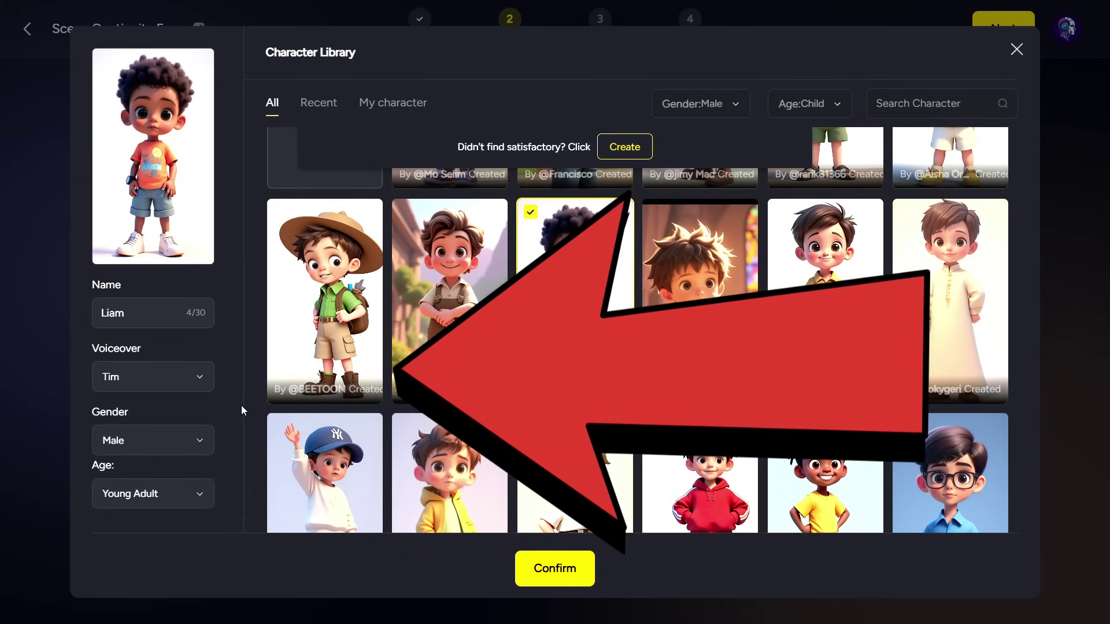
Step: Keep Liam's gender as Male, confirm his settings, and start a new custom character
click(170, 449)
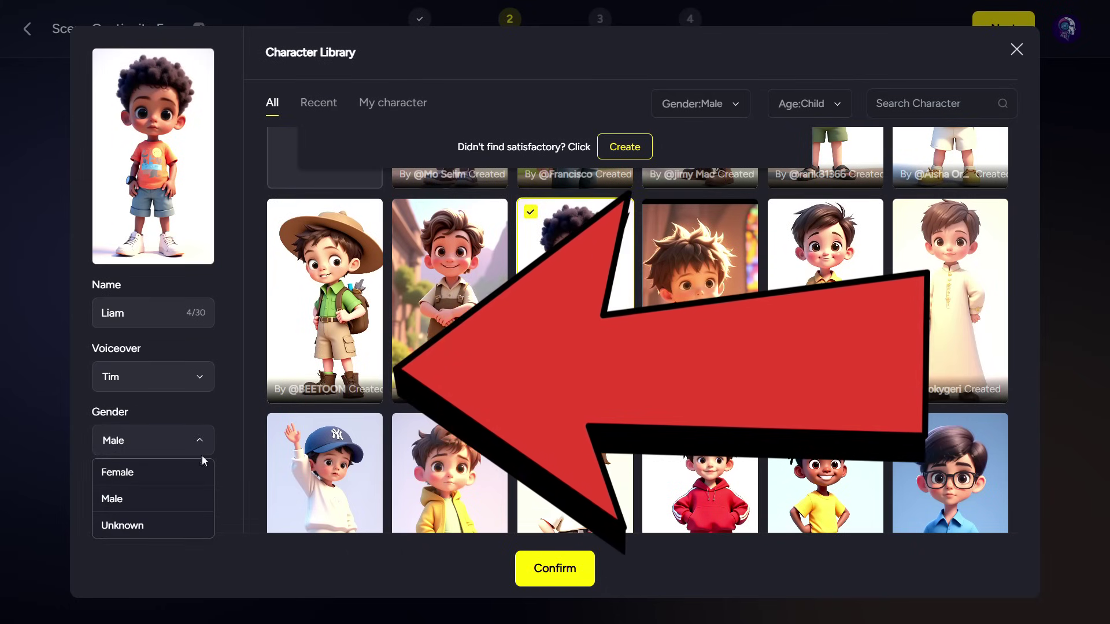
click(174, 497)
click(180, 500)
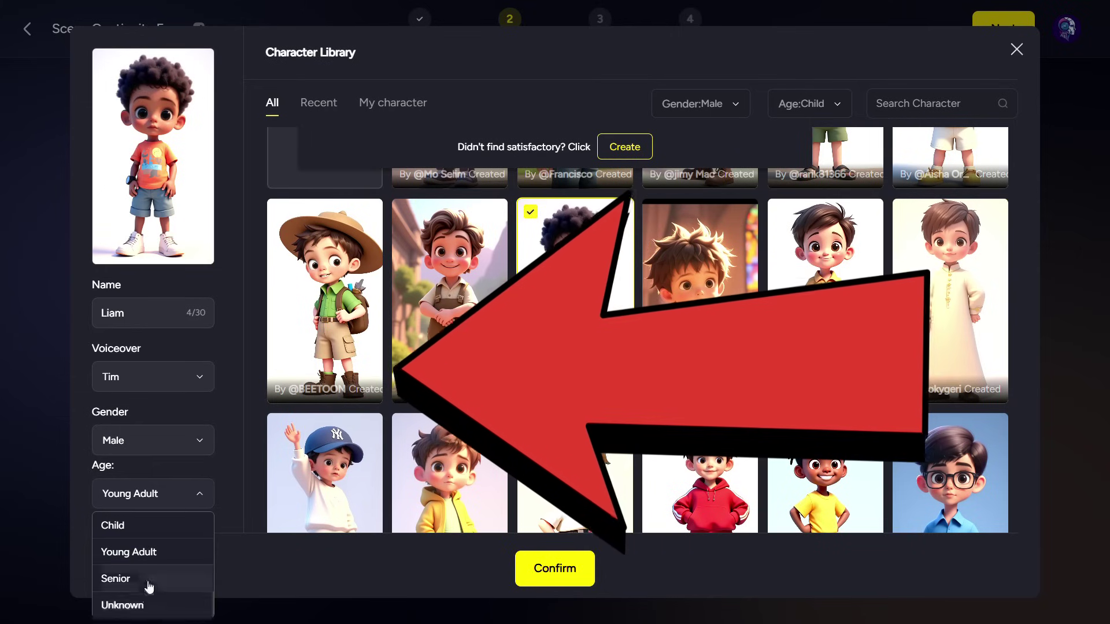
click(554, 570)
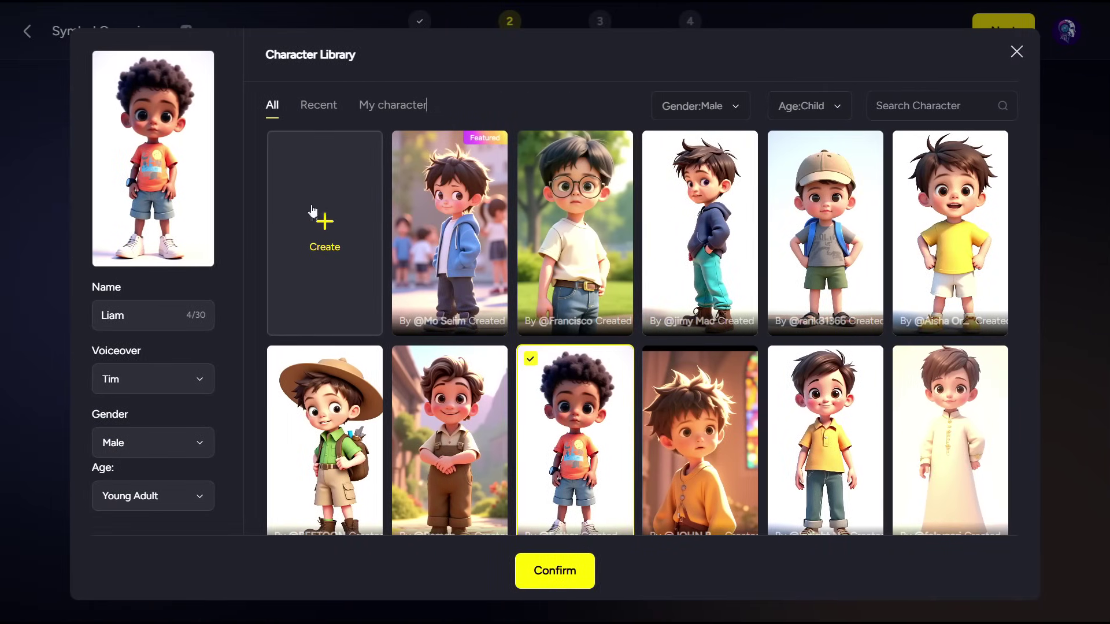
click(316, 241)
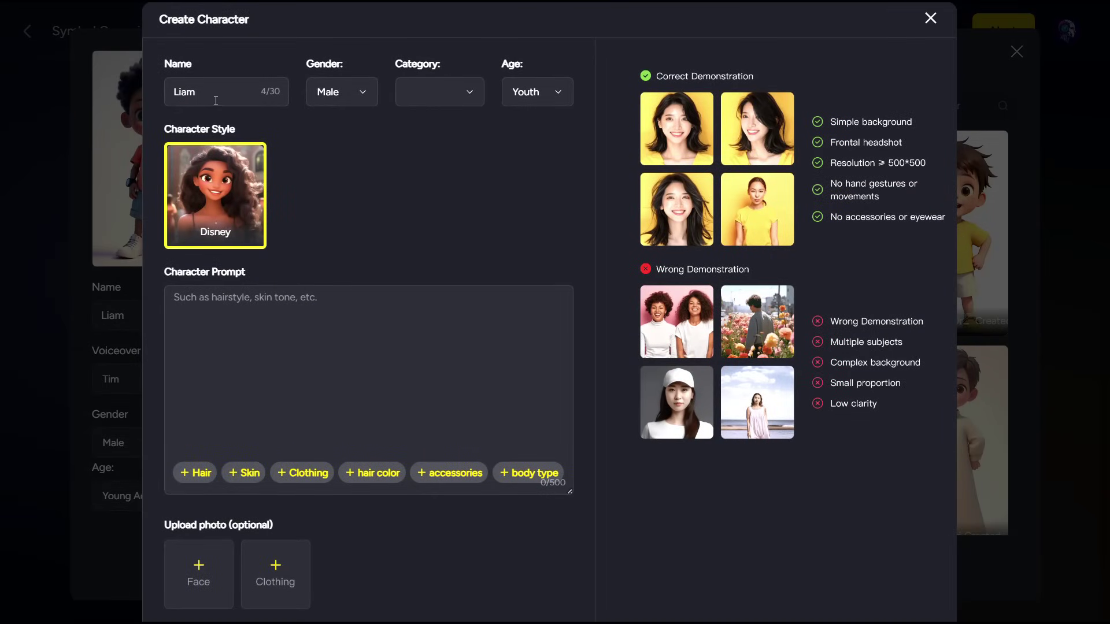
Step: Make Liam a male Human character of Youth age
click(333, 99)
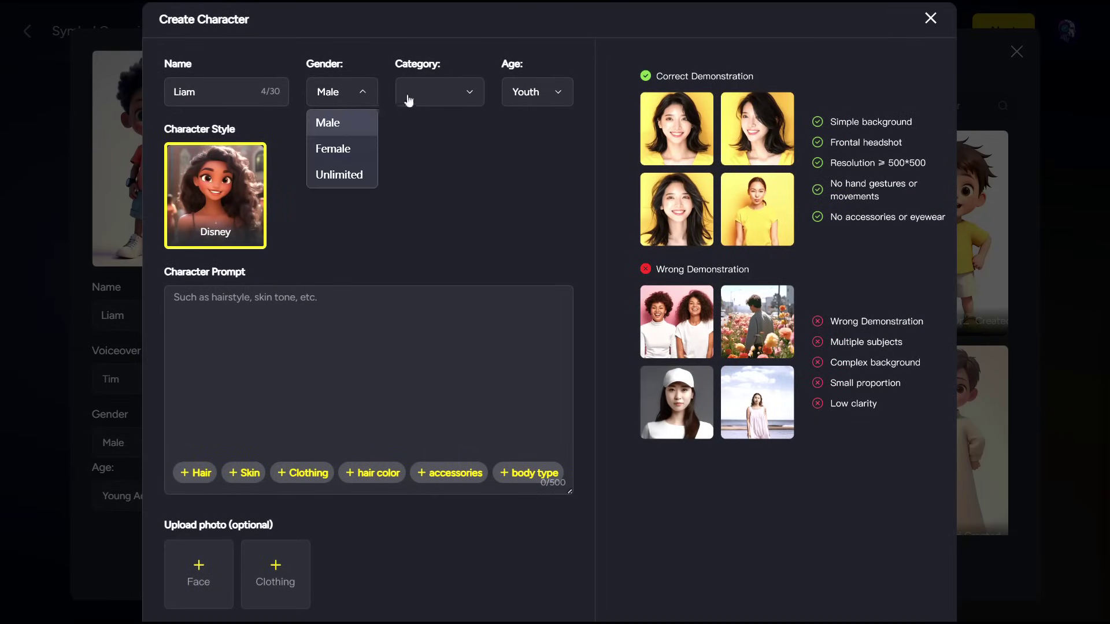
click(436, 97)
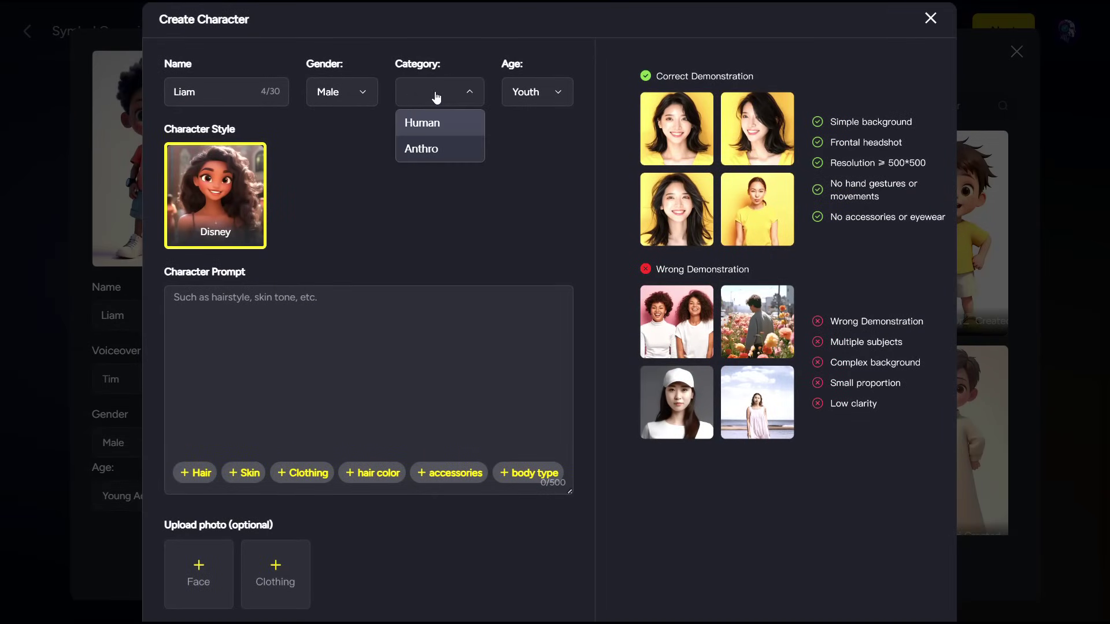
click(444, 129)
click(558, 96)
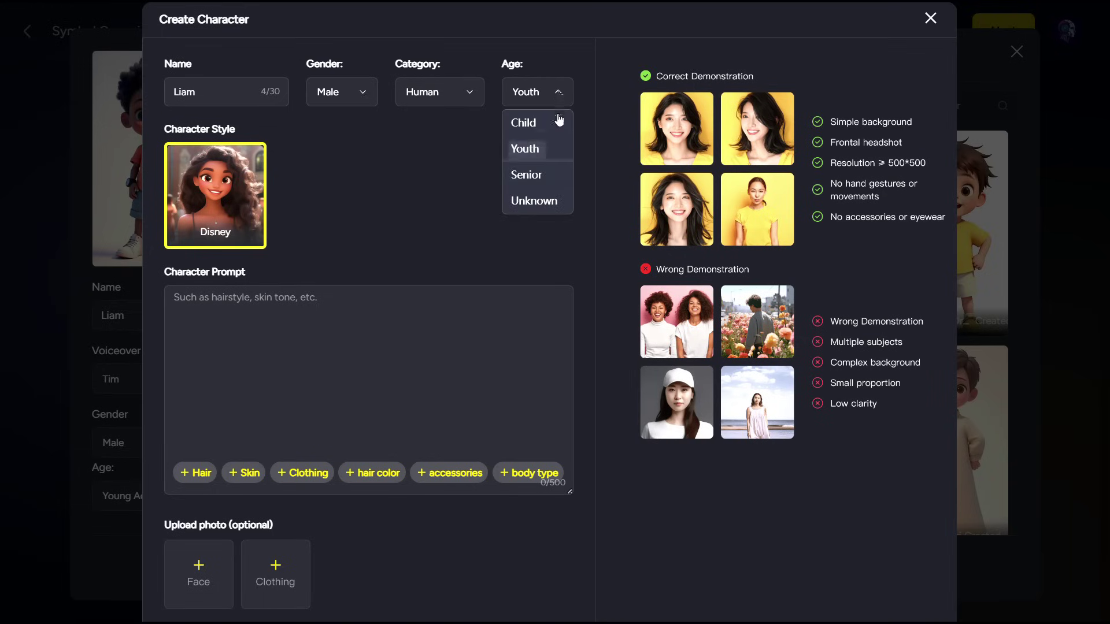
click(556, 151)
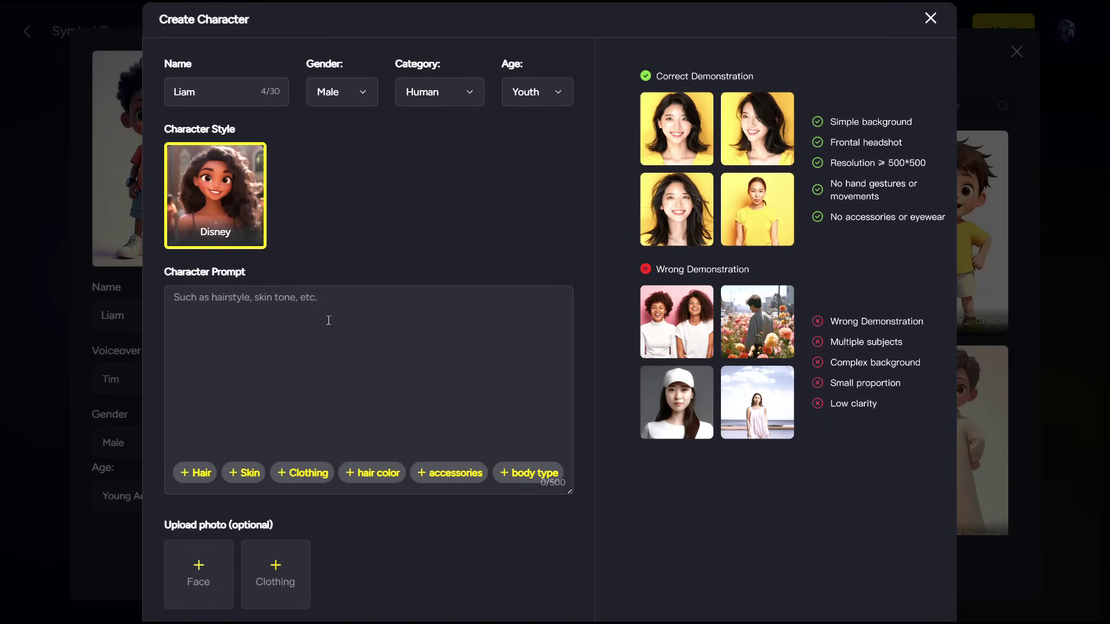
Step: Describe Liam with short dark-brown hair, olive skin, jacket and jeans, then generate his image
scroll(197, 439, down, 1)
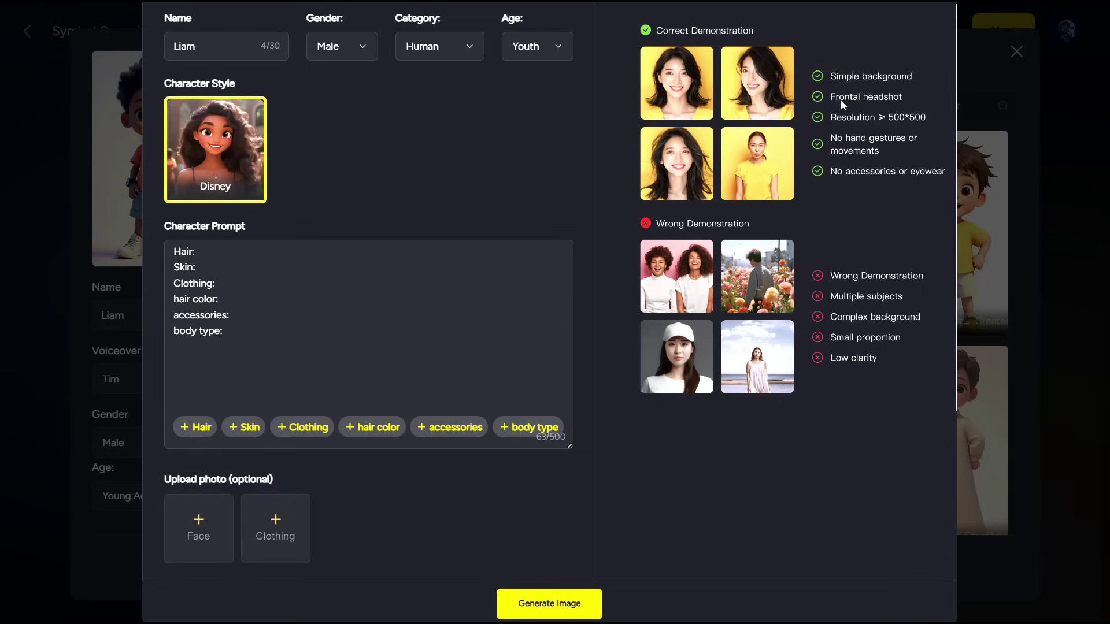
text(short , slightly wavy , styled neatly)
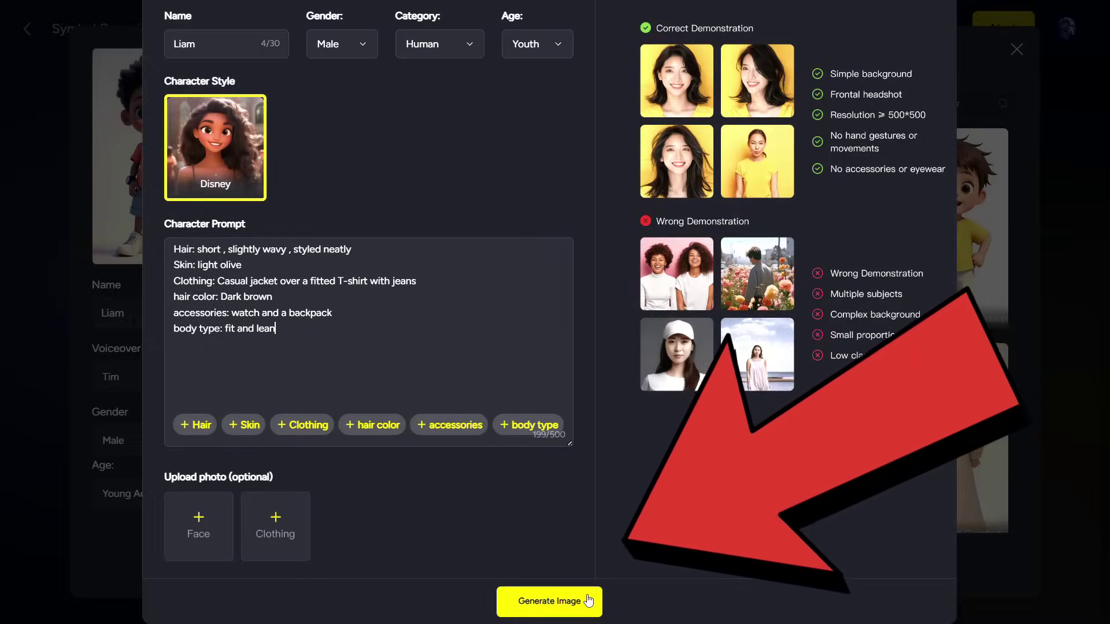
click(508, 604)
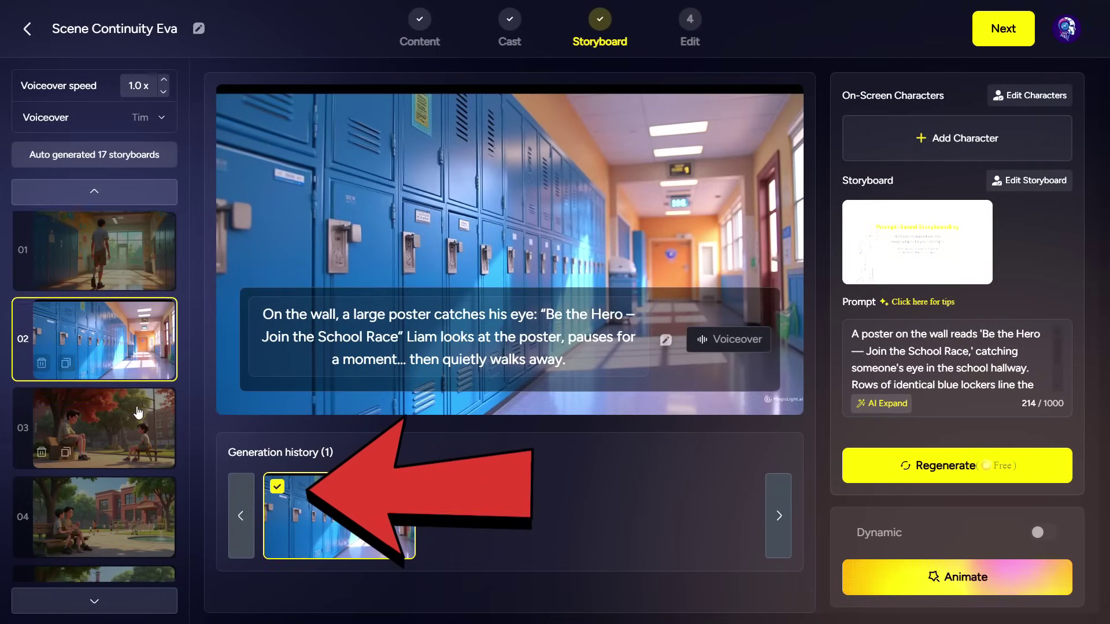
Step: Browse scenes 03 and 04, then regenerate scene 05 showing Liam and Emily on the bench
scroll(135, 395, down, 1)
click(134, 395)
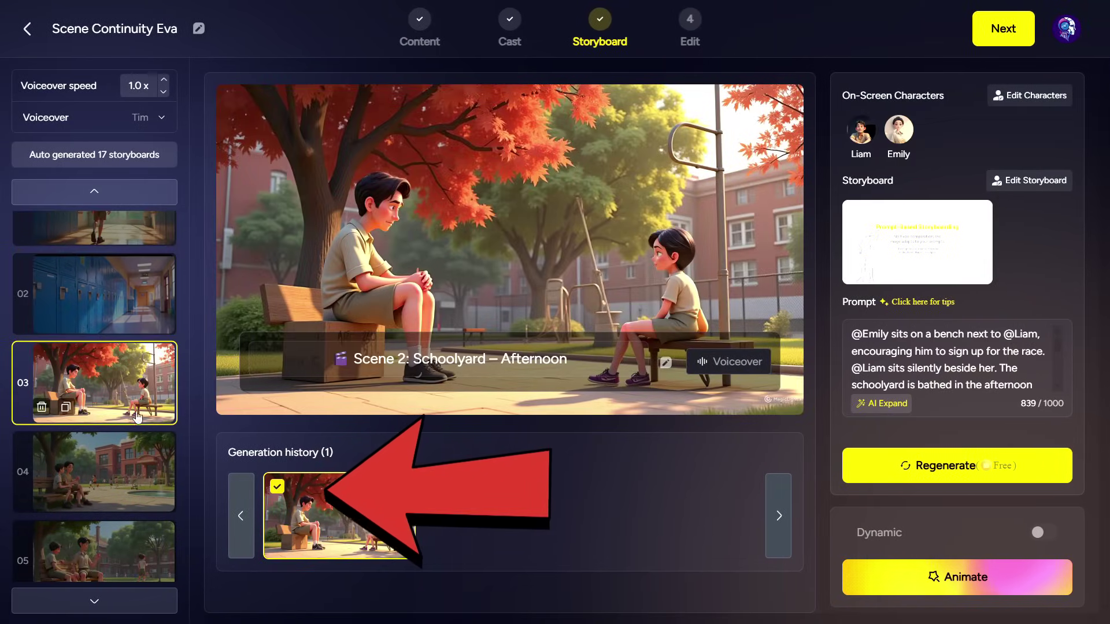
click(140, 459)
click(126, 552)
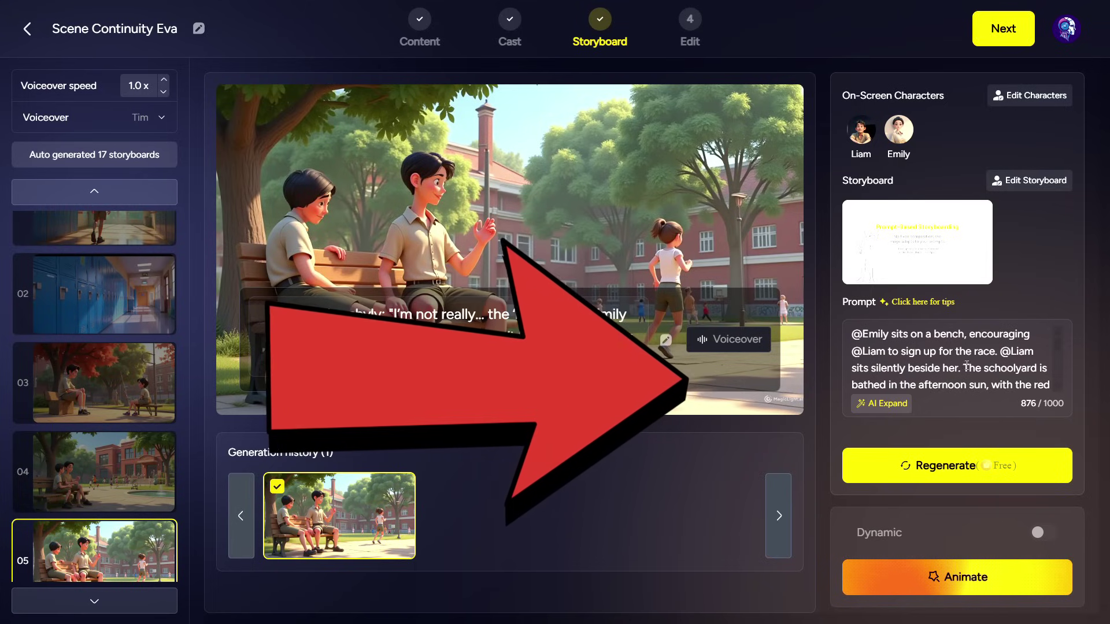
click(905, 465)
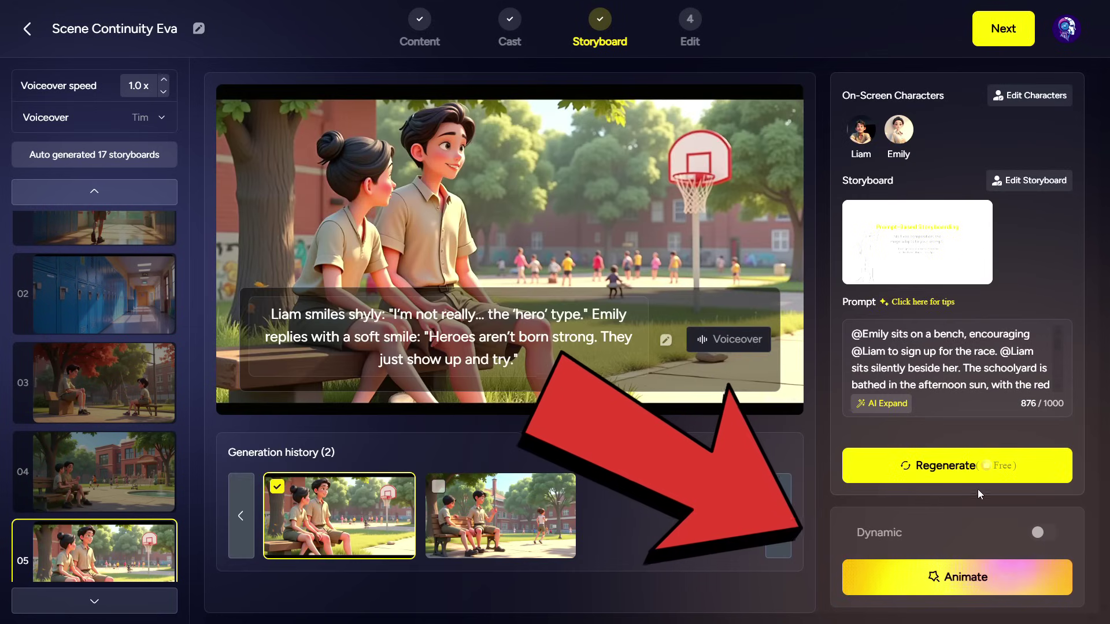
click(973, 571)
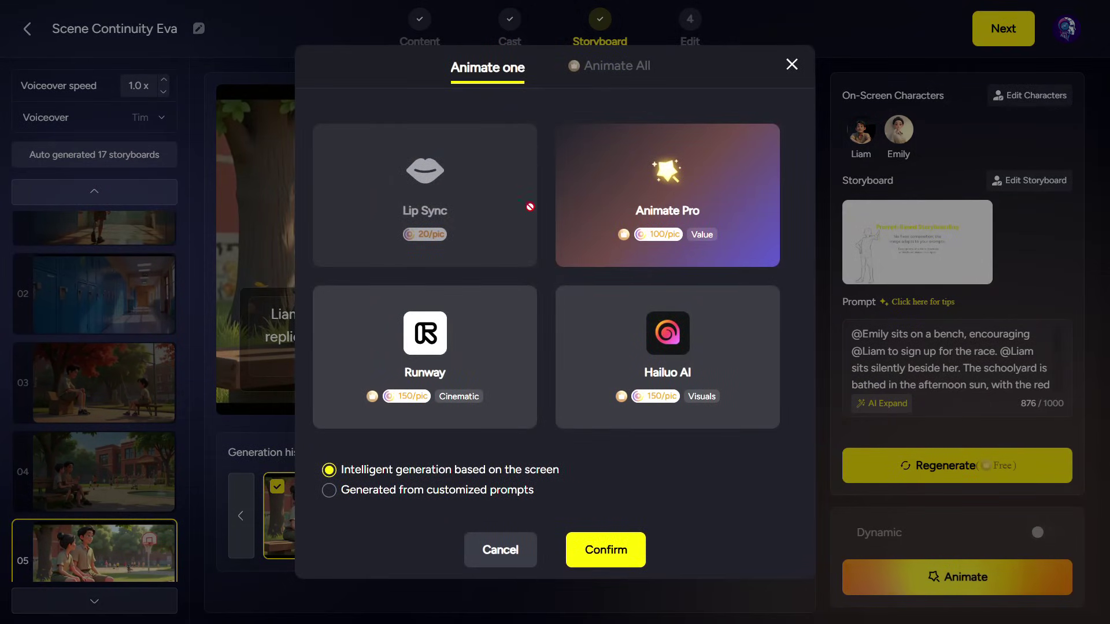
Step: Animate scene 05 with the Animate Pro model and play the resulting clip
click(620, 226)
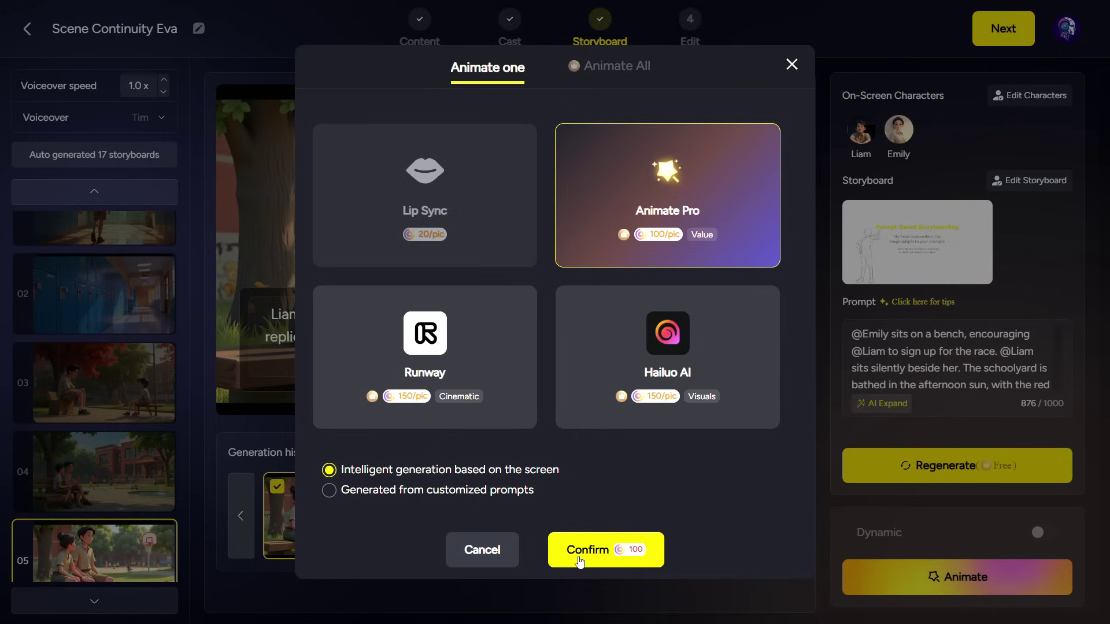
click(613, 552)
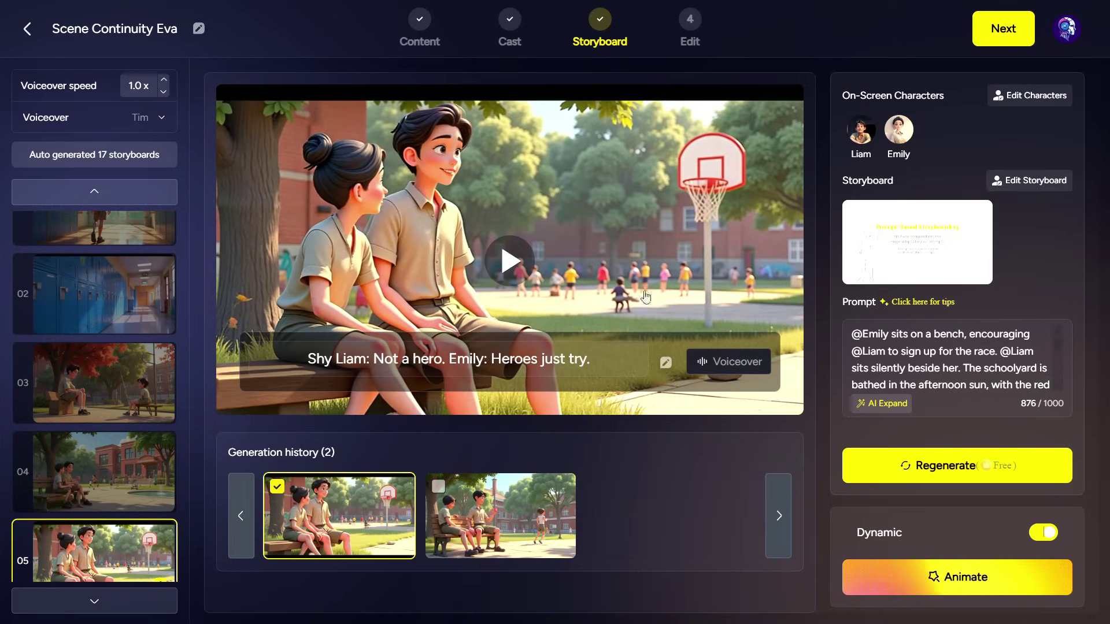
click(510, 253)
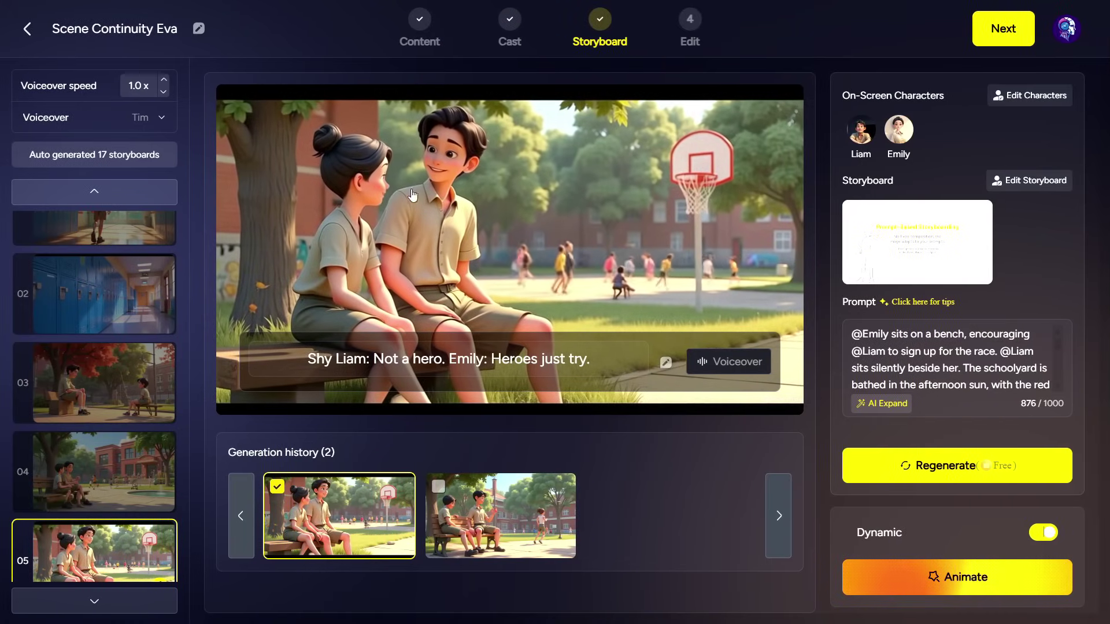
Step: Look over scenes 03, 06 and 07, then proceed to the Edit step
click(121, 413)
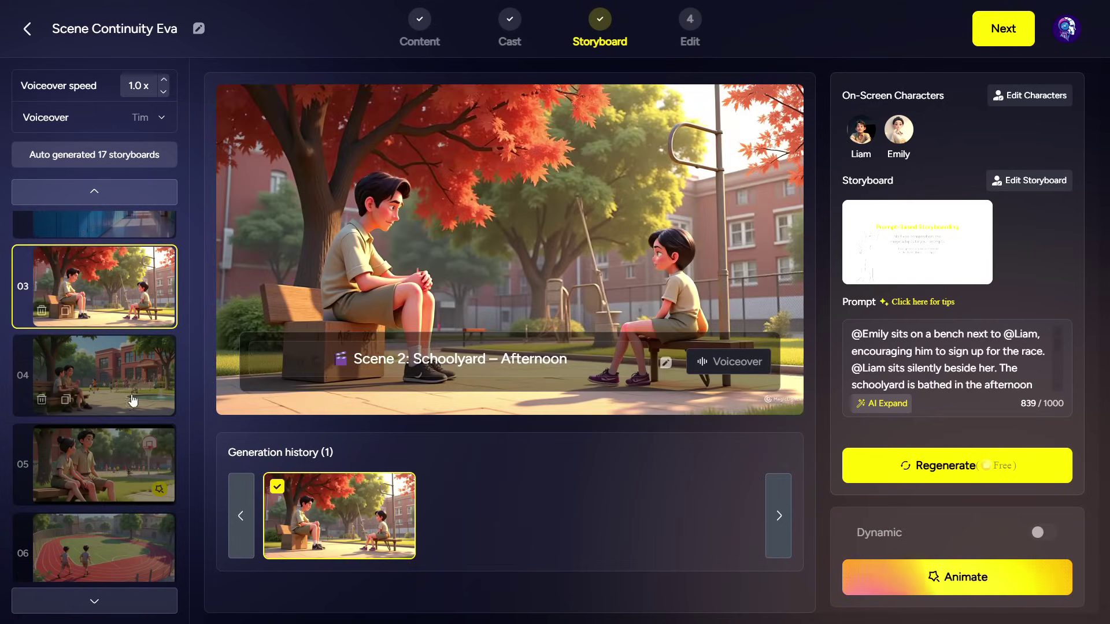
click(104, 547)
click(116, 540)
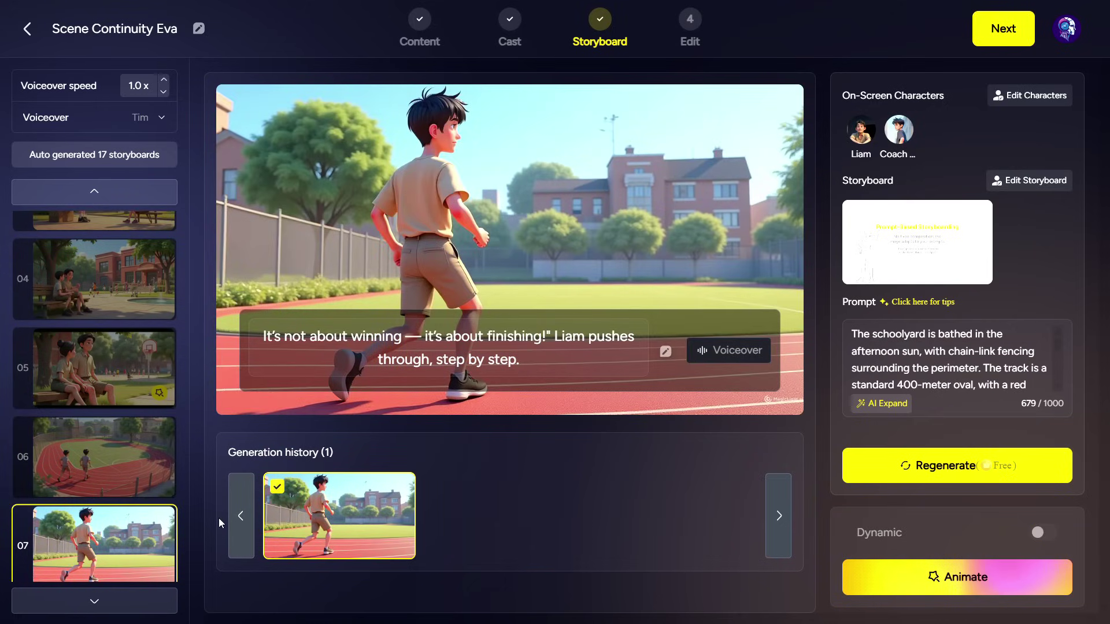
click(1003, 29)
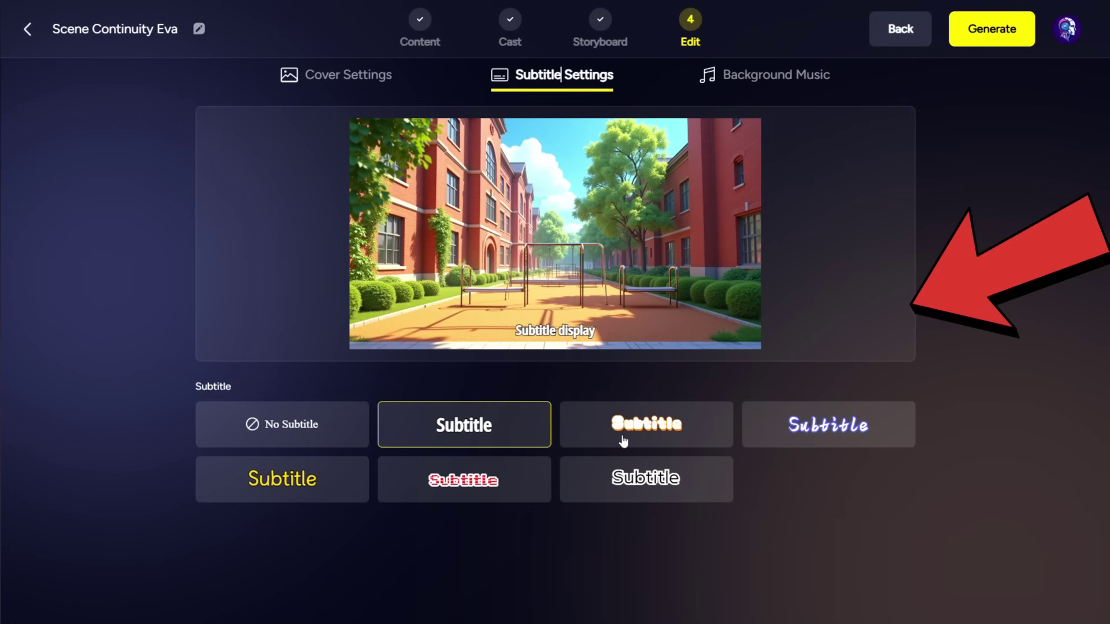
Step: Try the orange-outlined and purple handwritten subtitle styles and check the background music settings
click(636, 426)
click(803, 417)
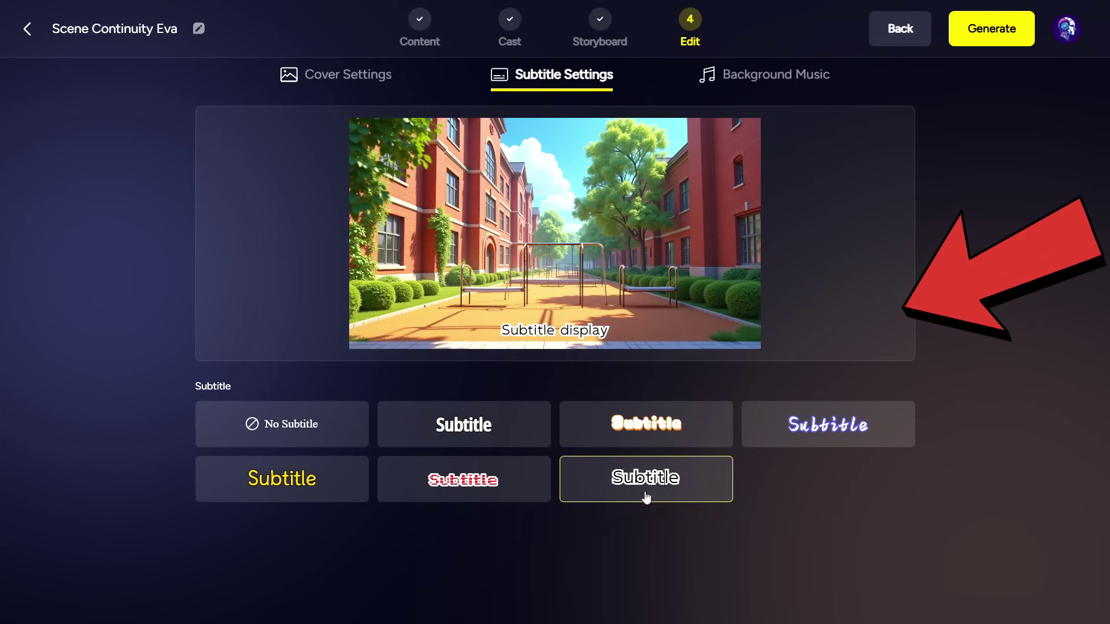
click(754, 74)
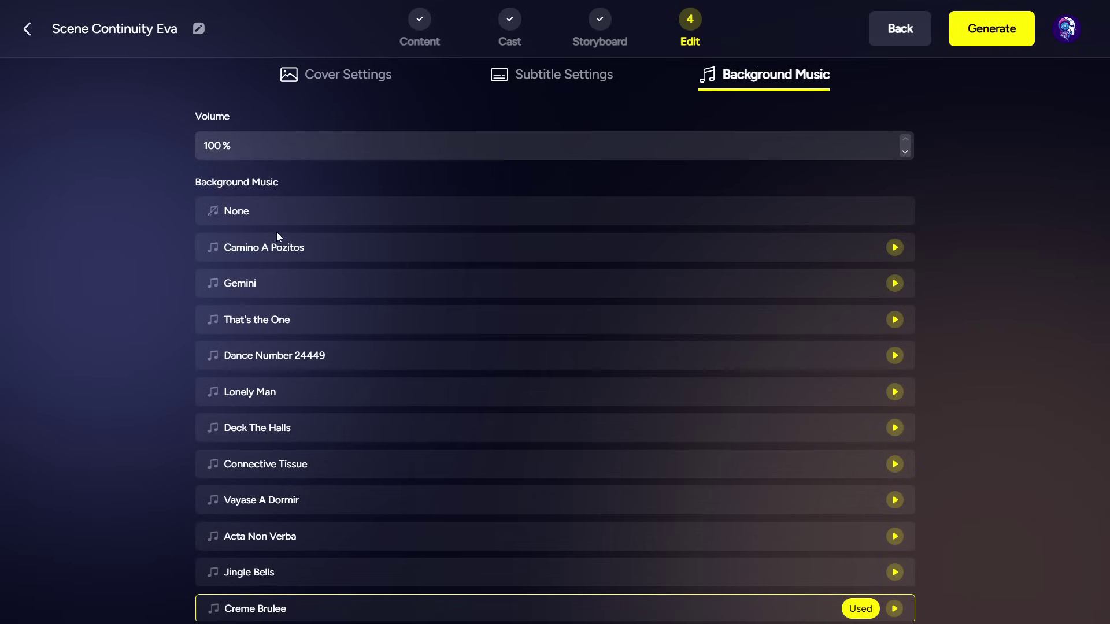
scroll(271, 229, down, 15)
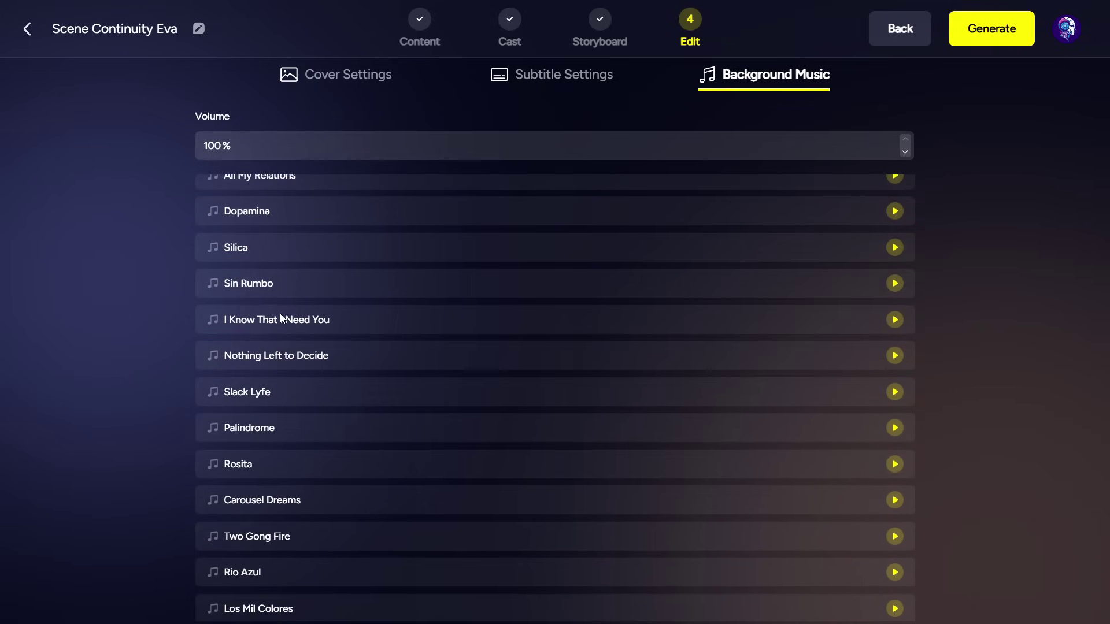
scroll(285, 331, up, 15)
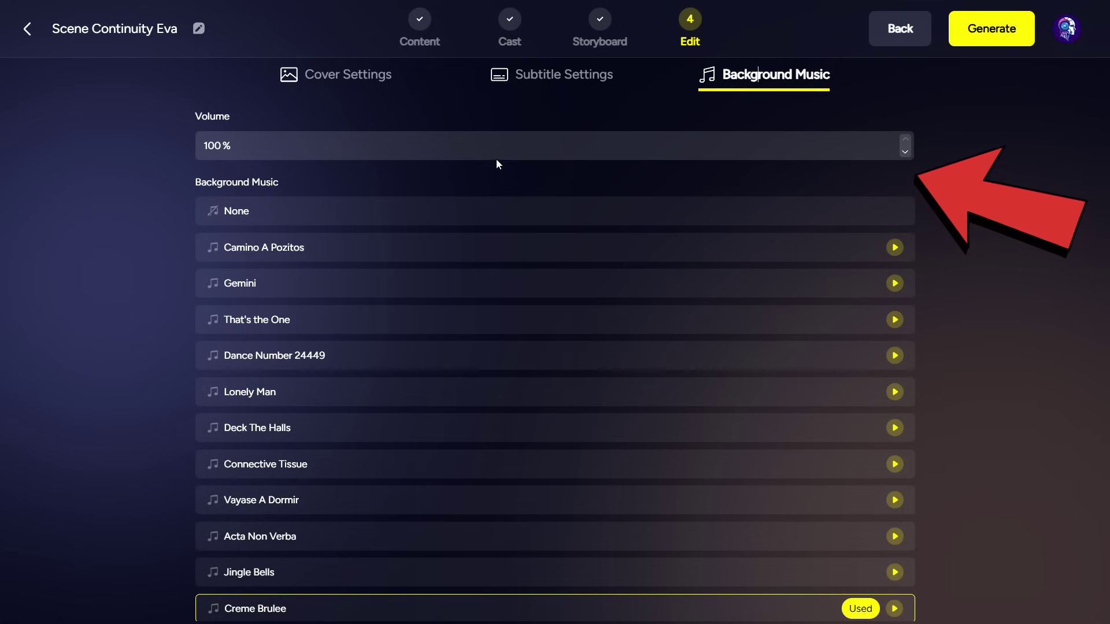
Step: Make the scene 05 bench shot the cover and give its title the red dotted style
click(393, 86)
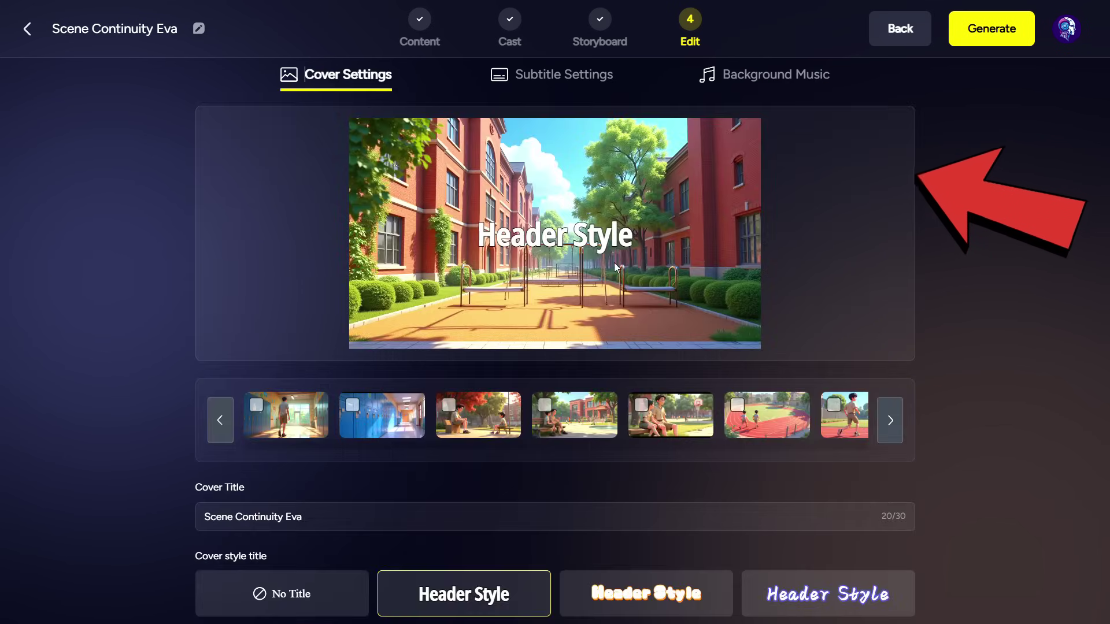
click(536, 429)
click(678, 411)
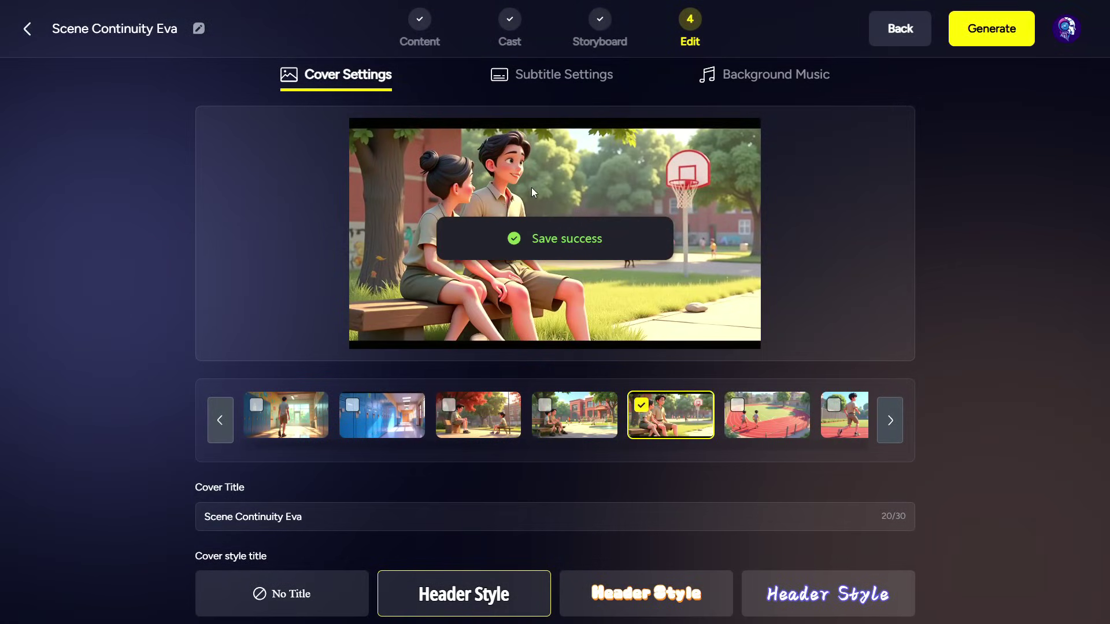
scroll(632, 525, down, 1)
click(620, 546)
click(641, 601)
click(505, 607)
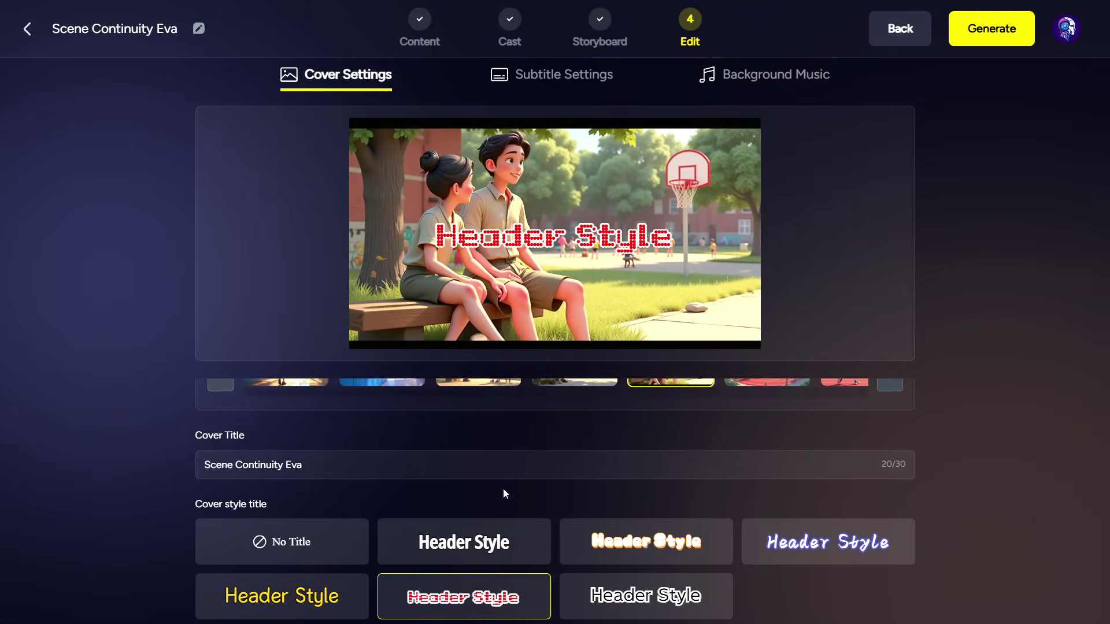